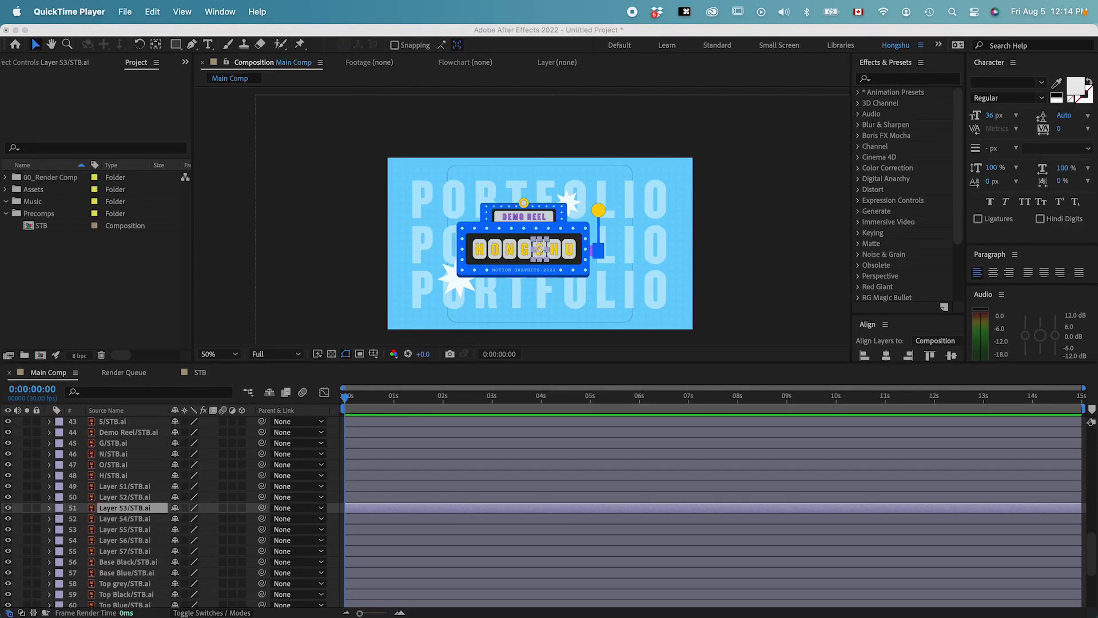
Step: Select the Motion Graphics 2022 text layer in the Main Comp timeline
click(185, 511)
scroll(105, 466, up, 15)
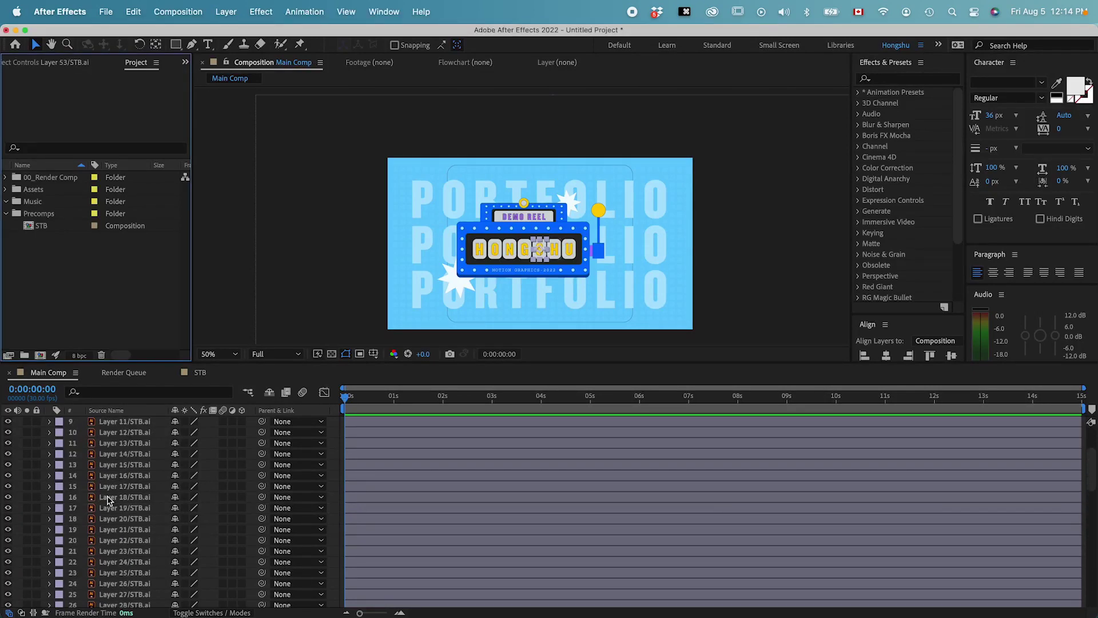
click(130, 423)
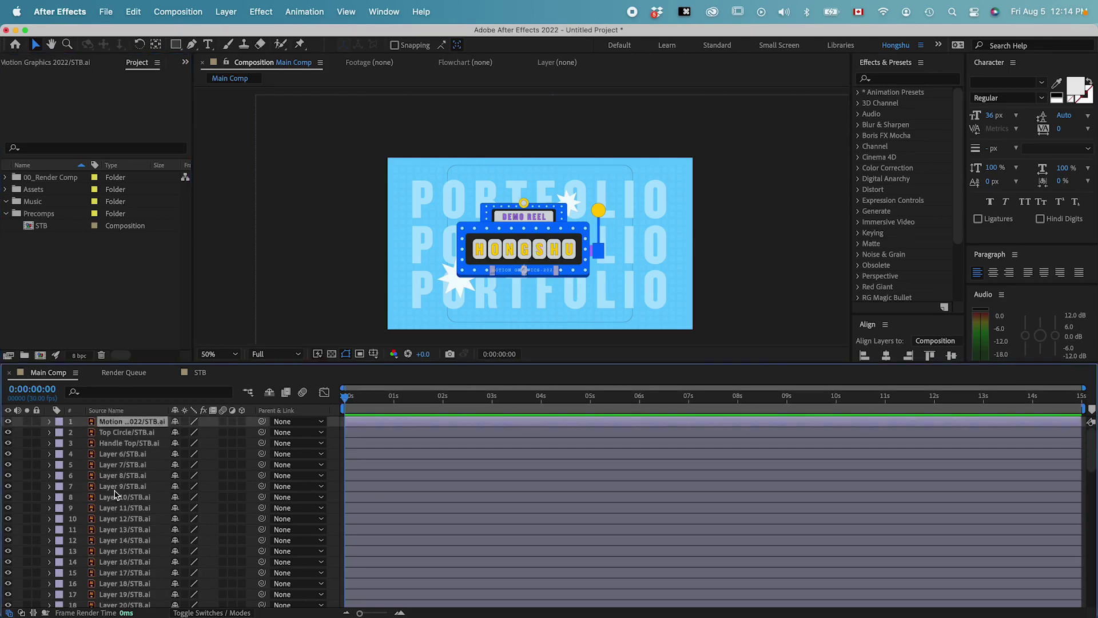
scroll(113, 515, down, 18)
scroll(133, 487, up, 18)
Step: Change the Motion Graphics 2022 layer's label color from Lavender to Red
click(60, 423)
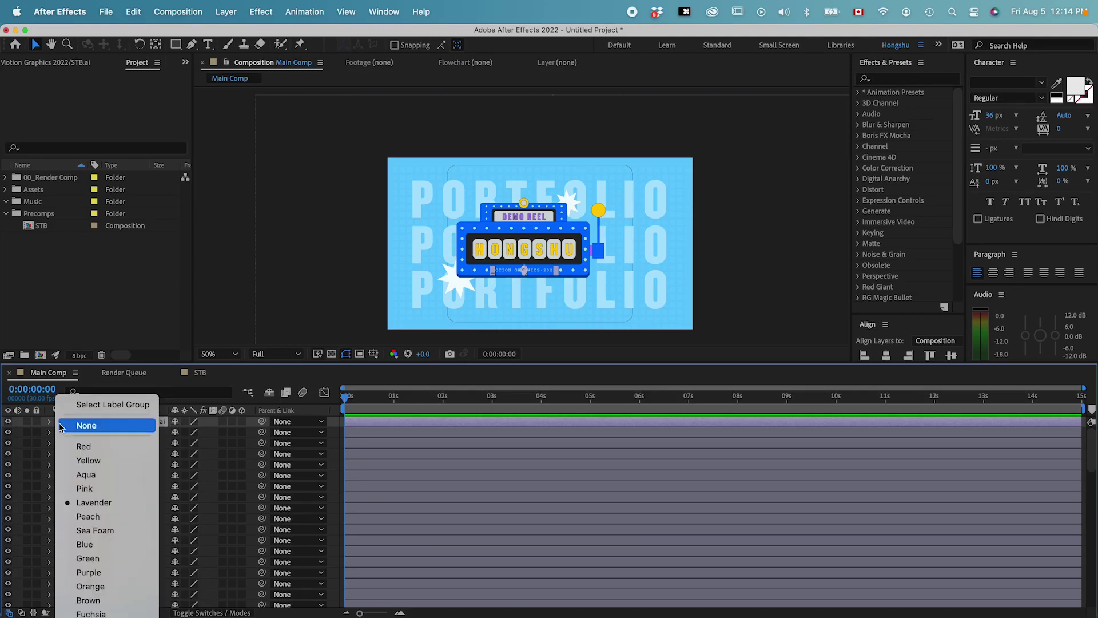
click(72, 446)
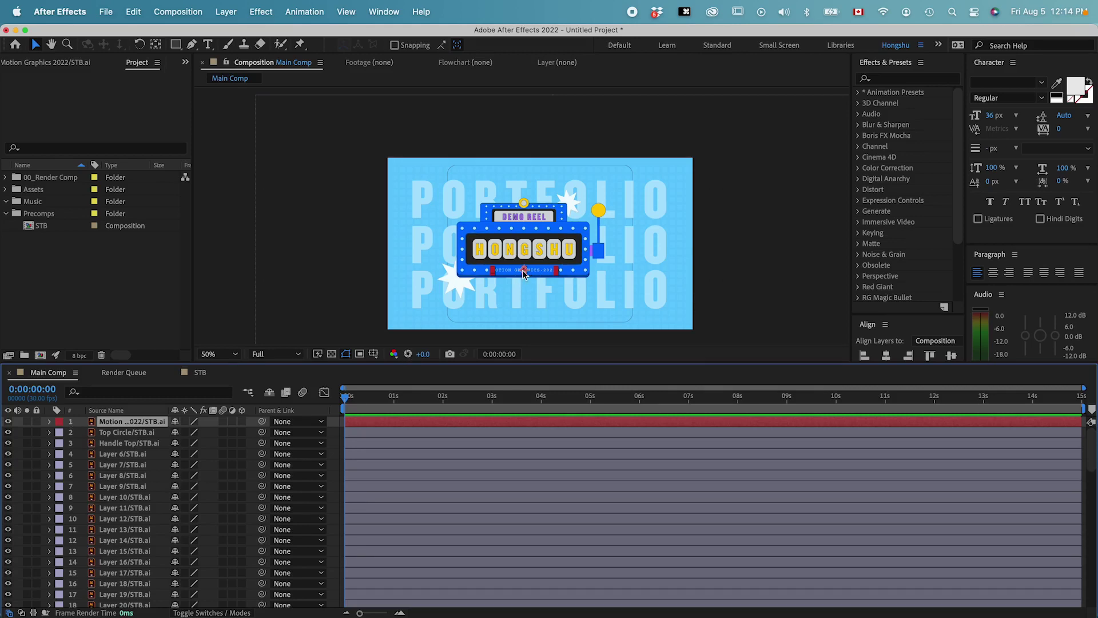
click(128, 433)
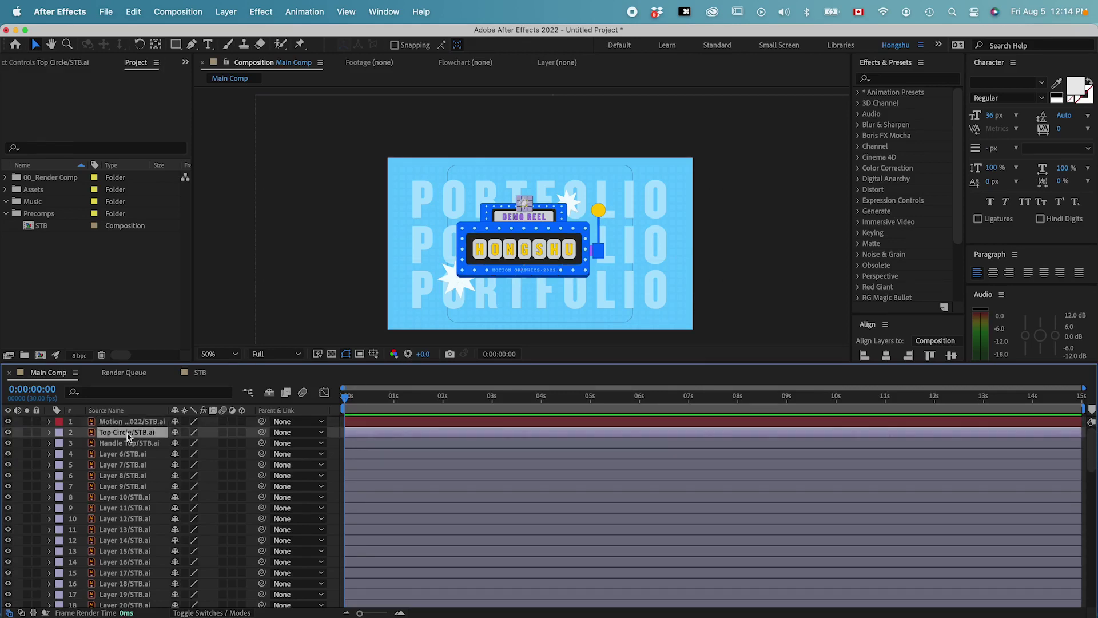
scroll(483, 245, up, 2)
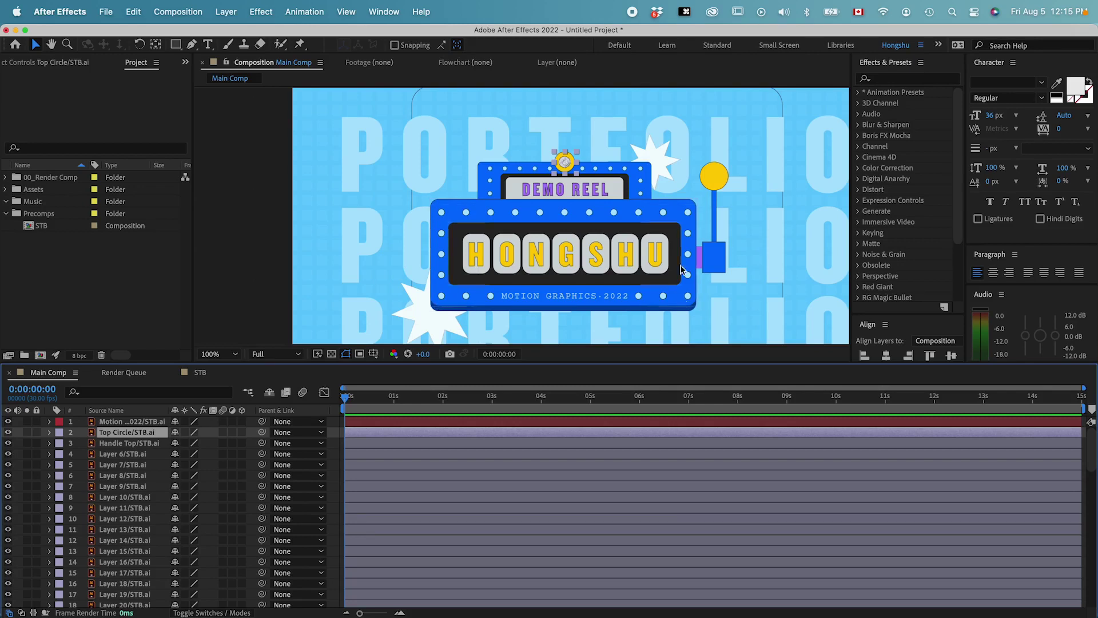
Step: Select Handle Top, the blue handle box and the handle stick layers together
click(112, 445)
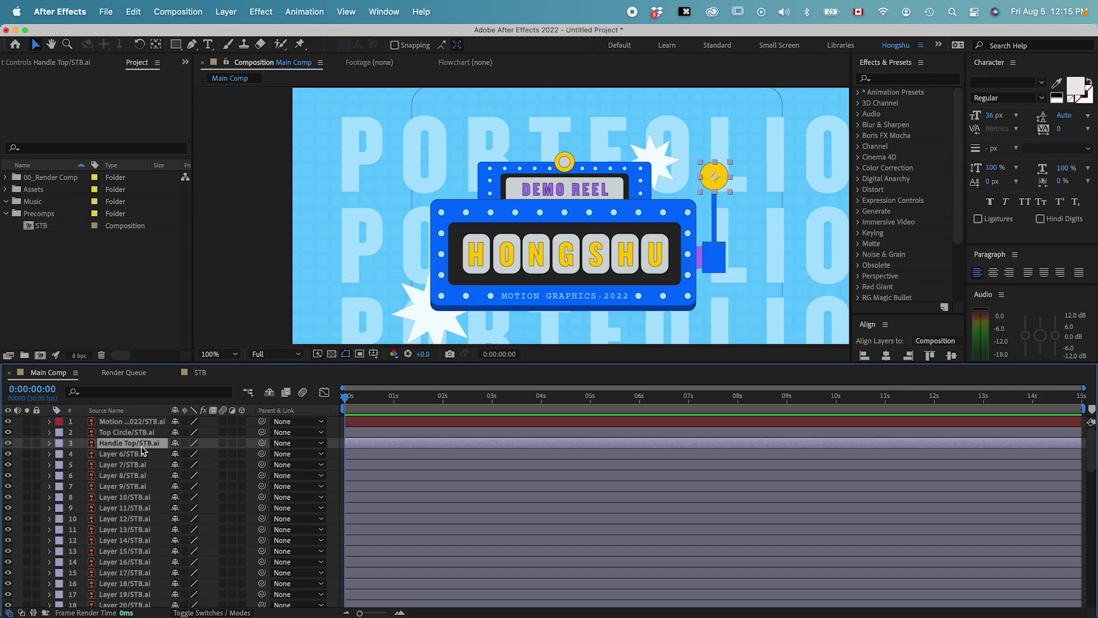
shift+click(698, 259)
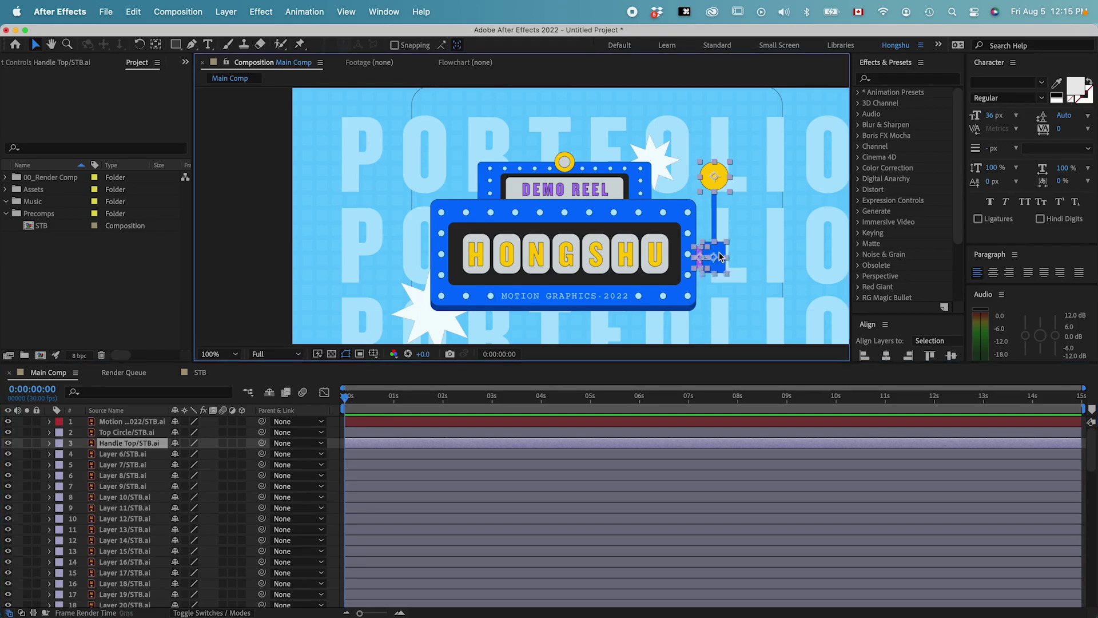
shift+click(715, 216)
Step: Drag the selected handle layers up to sit directly below Top Circle
scroll(126, 518, down, 10)
scroll(124, 512, down, 8)
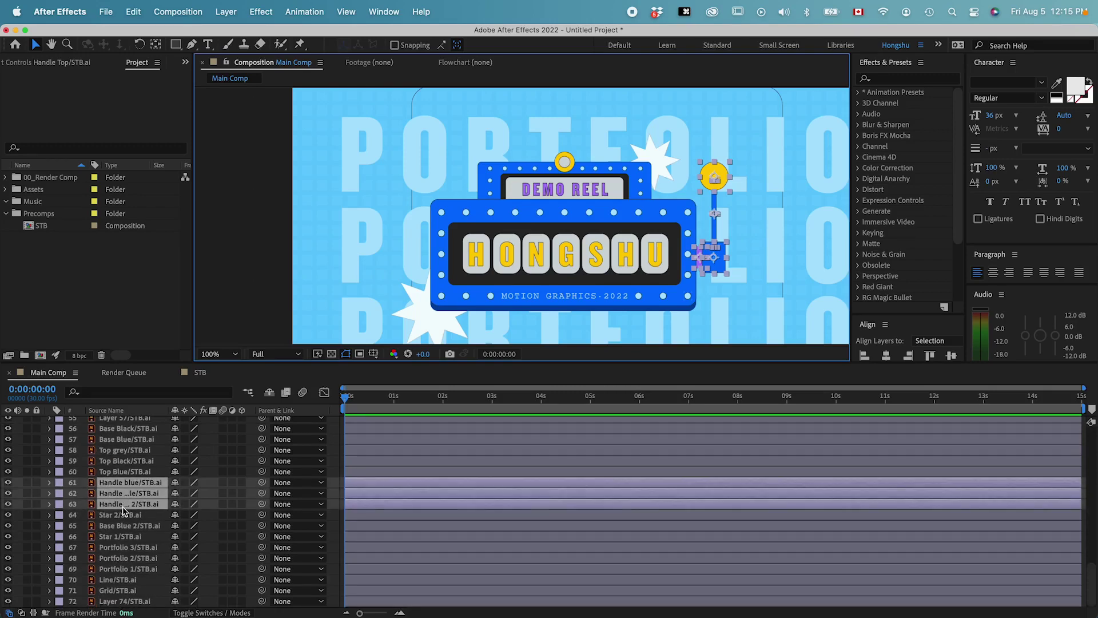
scroll(129, 495, up, 18)
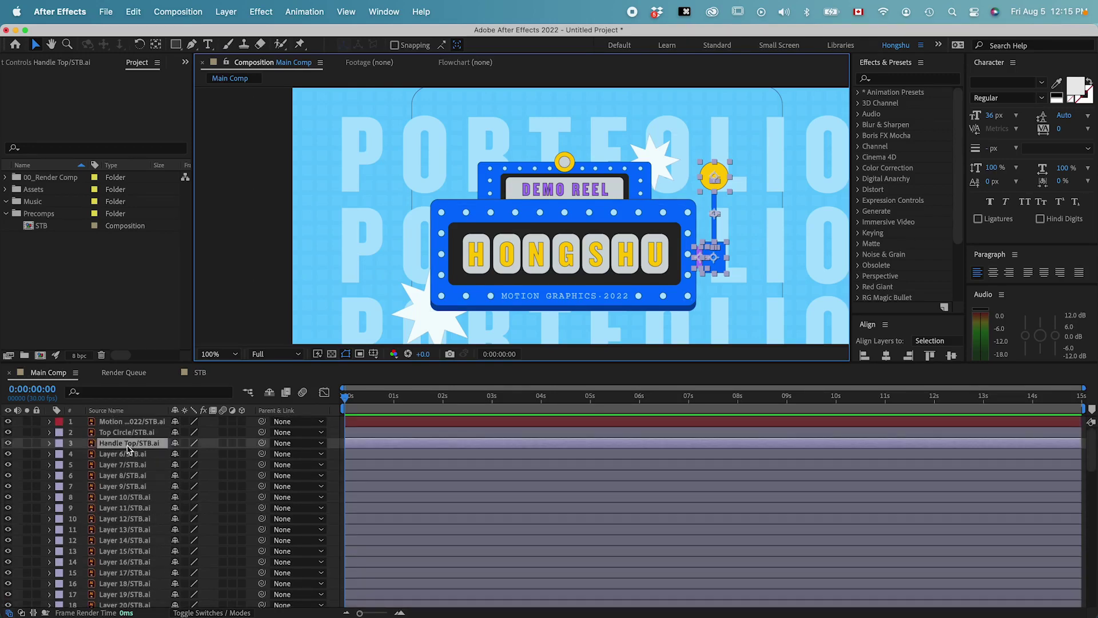
drag(128, 449, 123, 437)
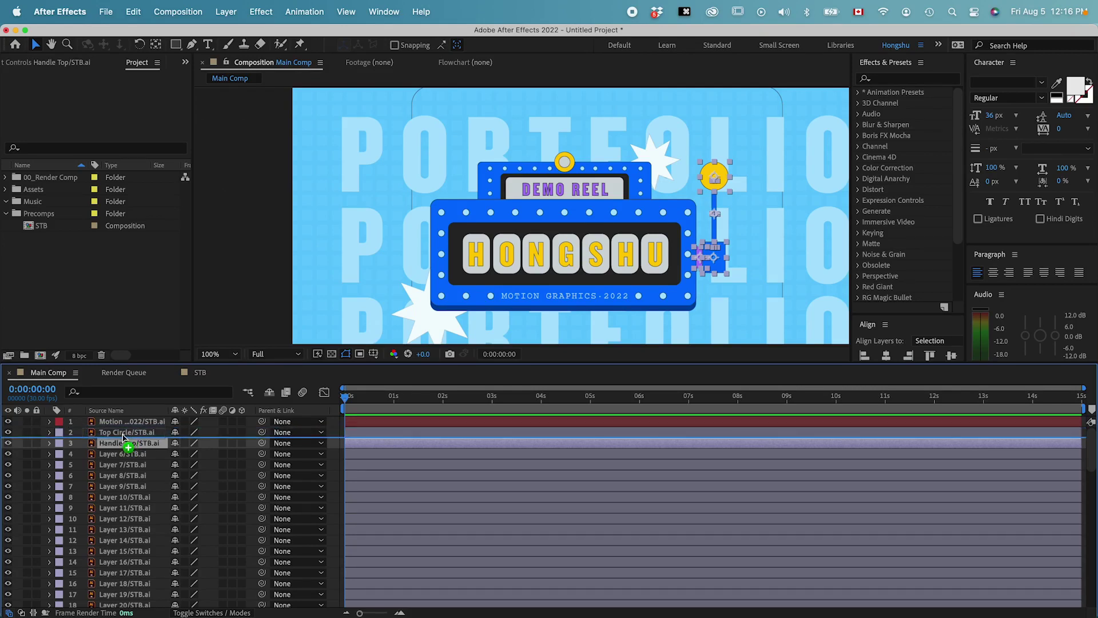
drag(123, 437, 123, 434)
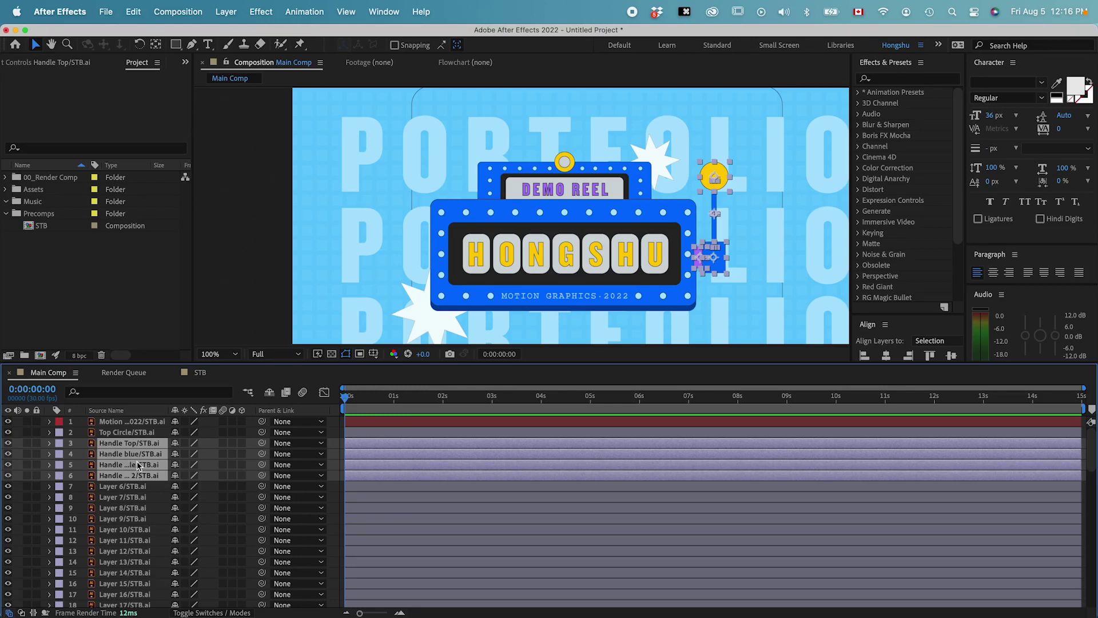
Step: Pre-compose the selected handle layers into a composition named 'Handle'
key(shift+super+c)
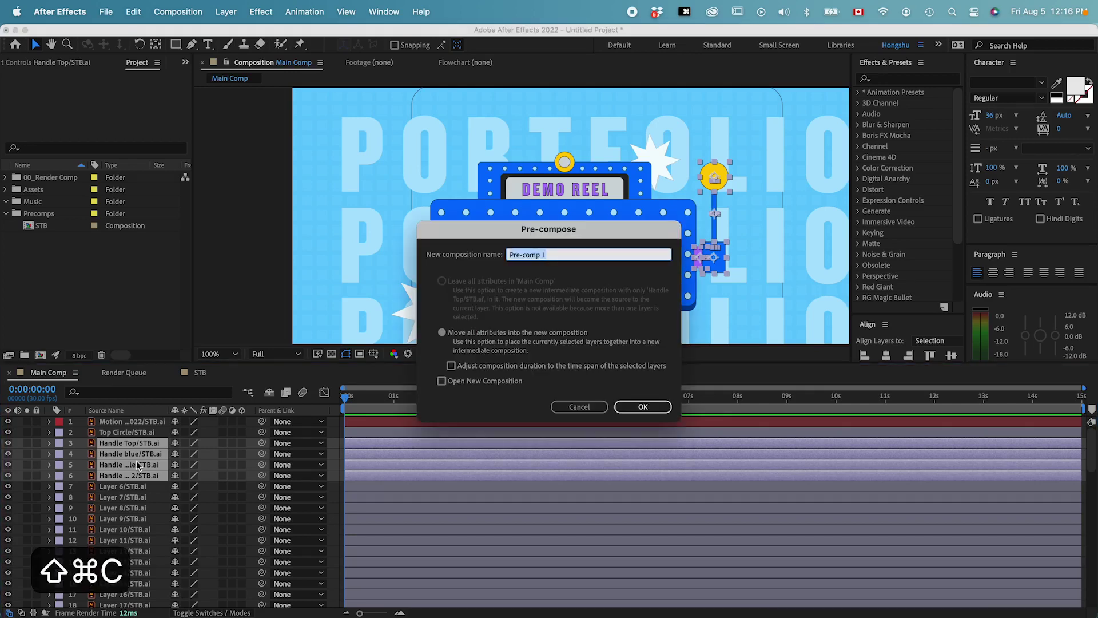
drag(544, 233, 556, 233)
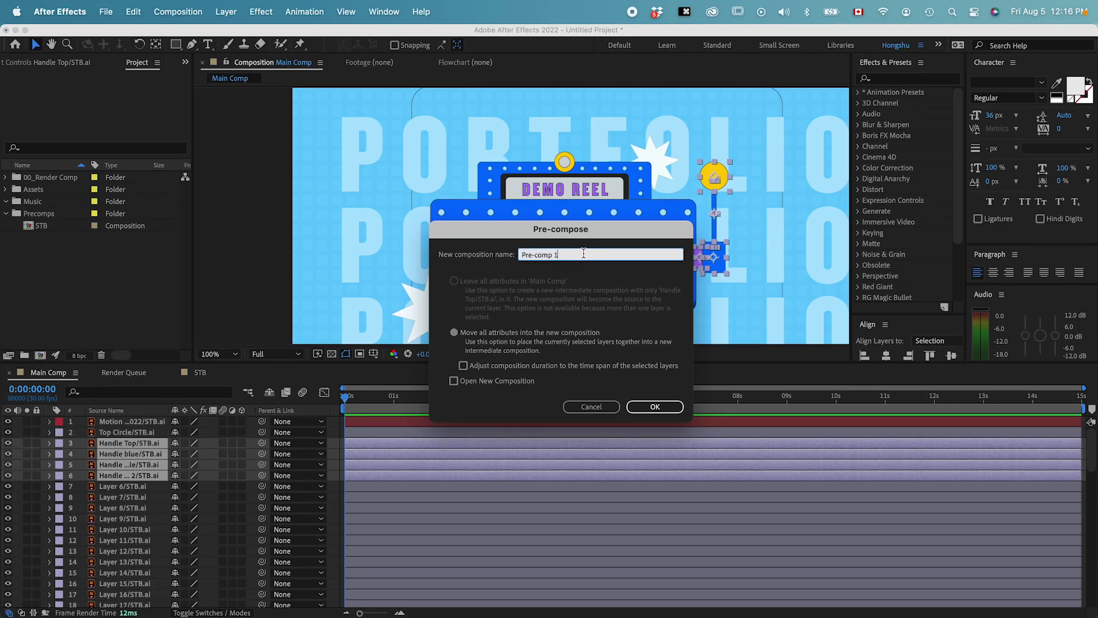
text(Handle)
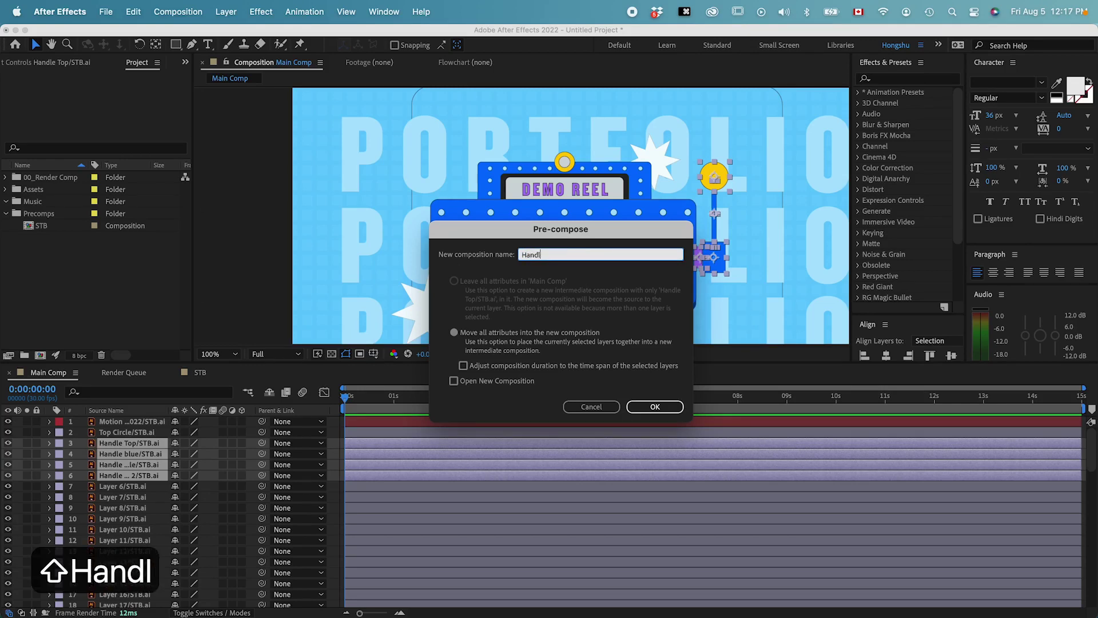
click(656, 406)
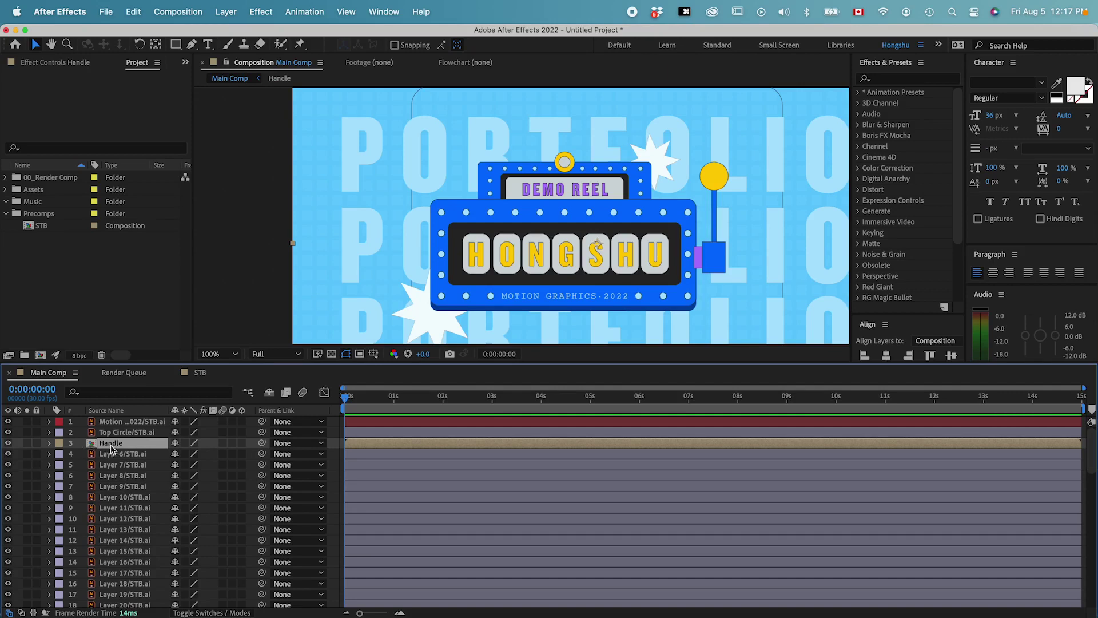
Step: Move the Handle composition into the Precomps folder in the Project panel
click(64, 239)
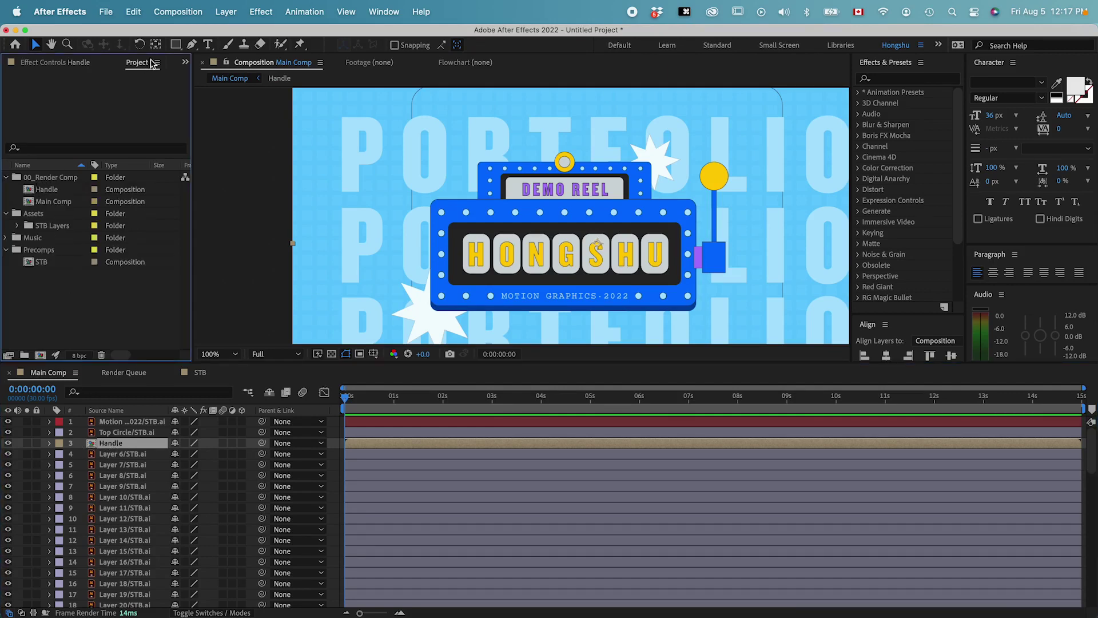
click(53, 194)
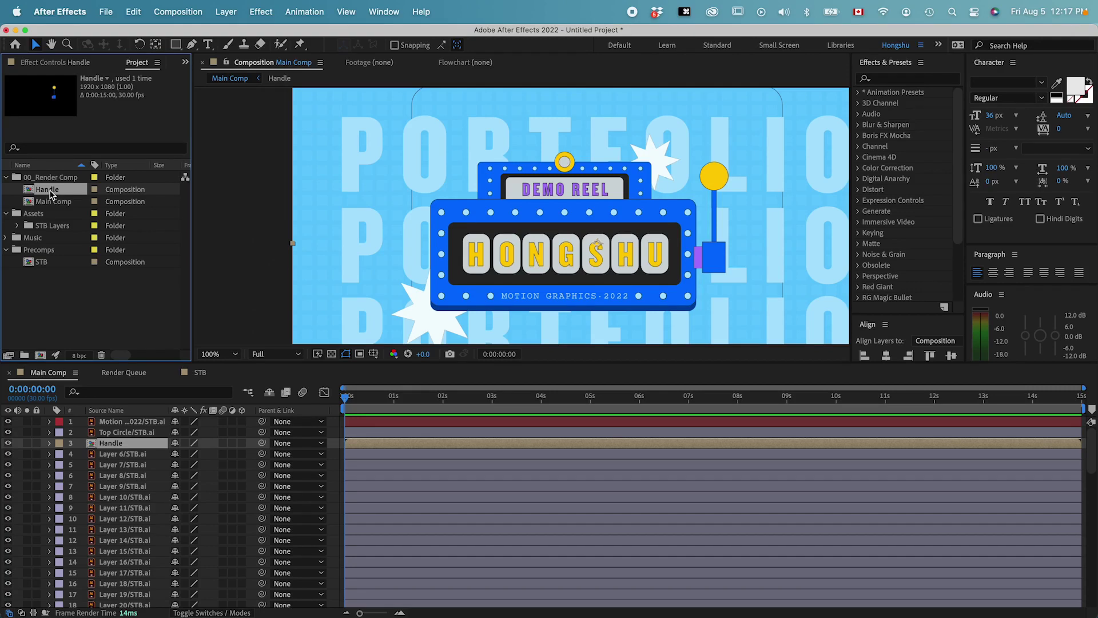
drag(50, 194, 49, 249)
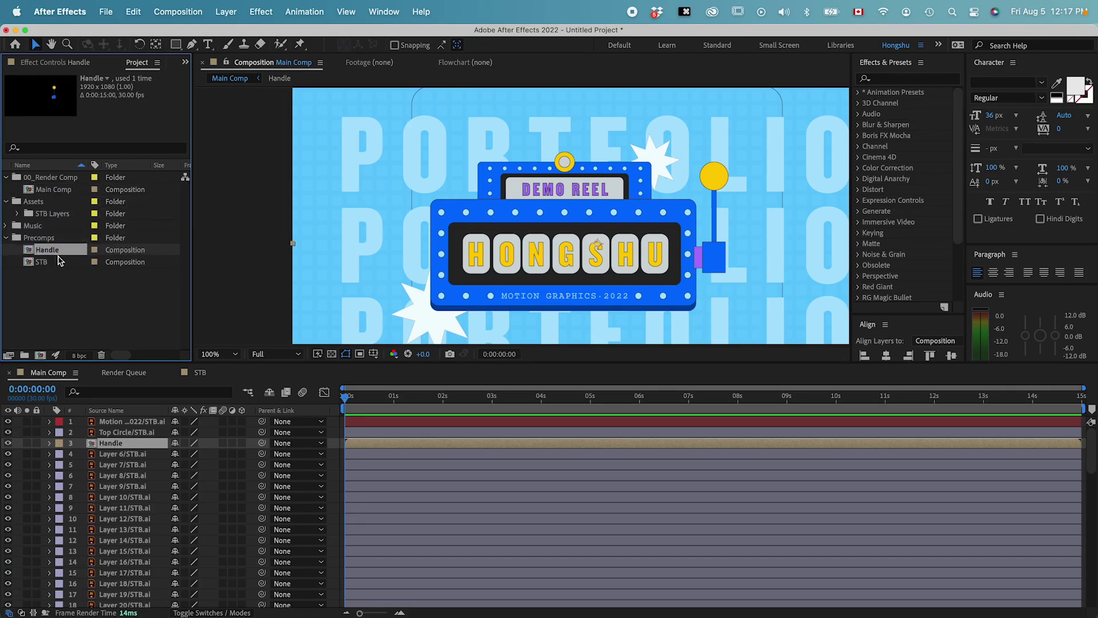
click(41, 239)
click(53, 252)
click(64, 278)
click(109, 443)
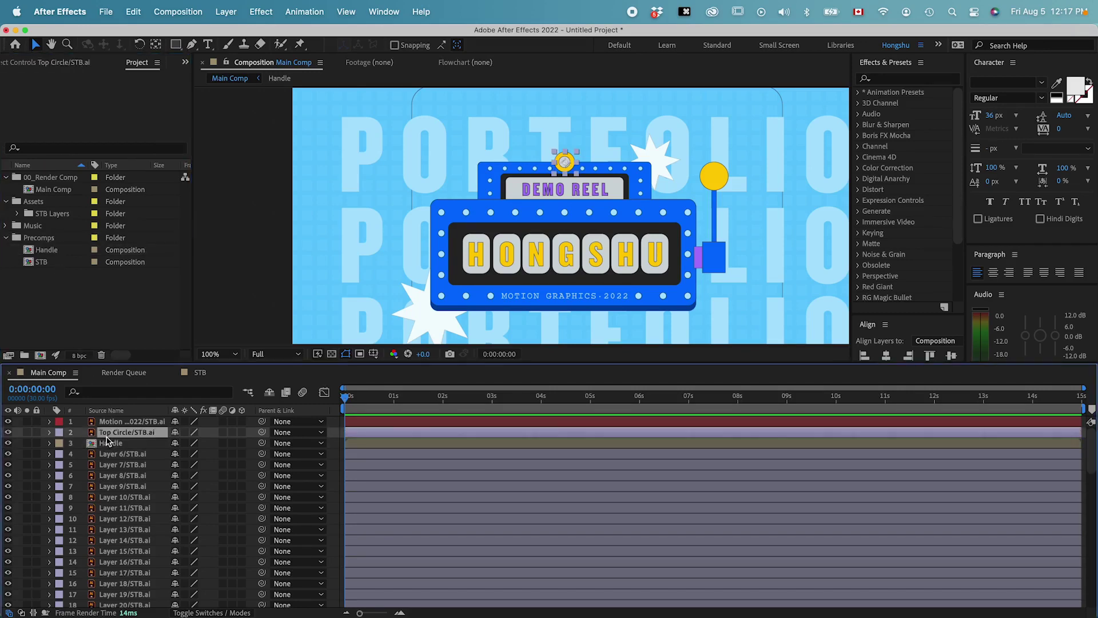
Step: Check the Handle layer's visibility, then select dot layers from Layer 6 downward
click(9, 443)
click(9, 443)
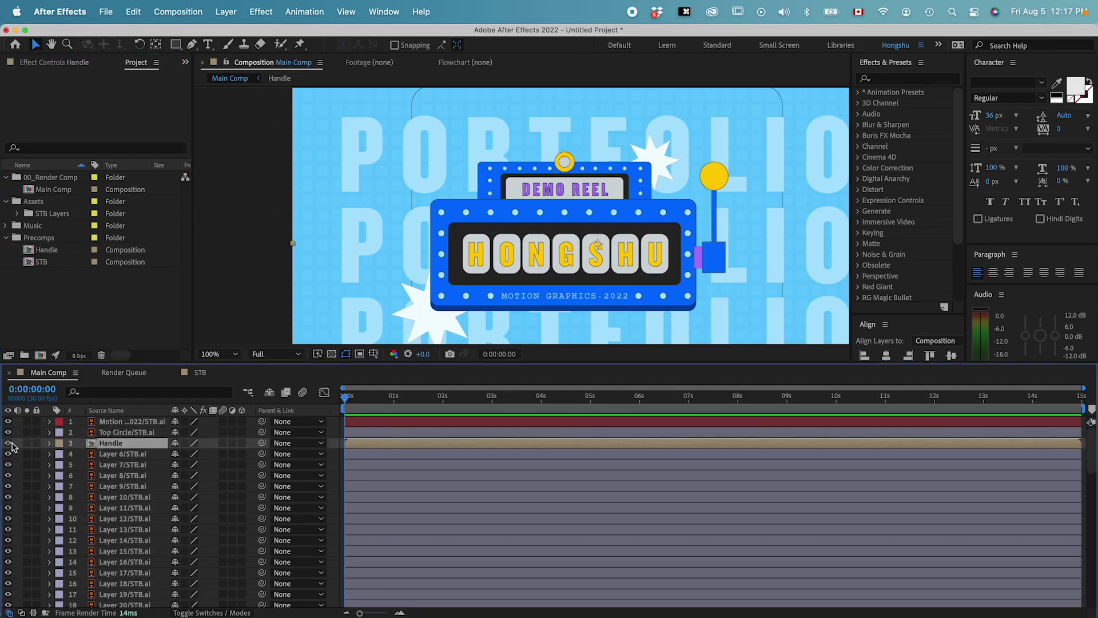
click(129, 455)
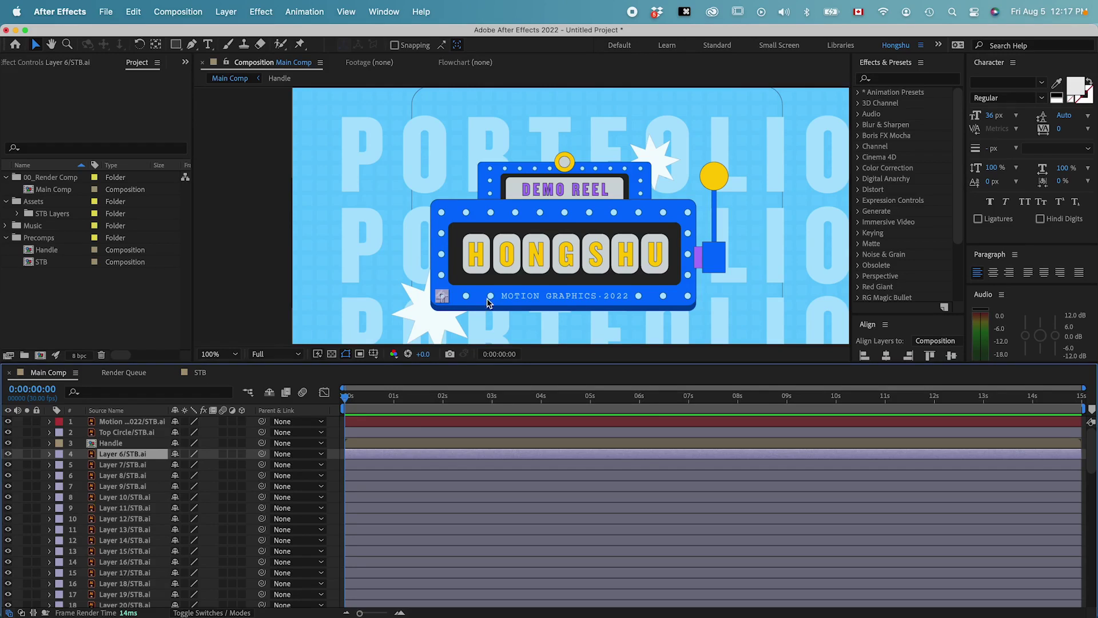
click(122, 457)
scroll(132, 509, down, 1)
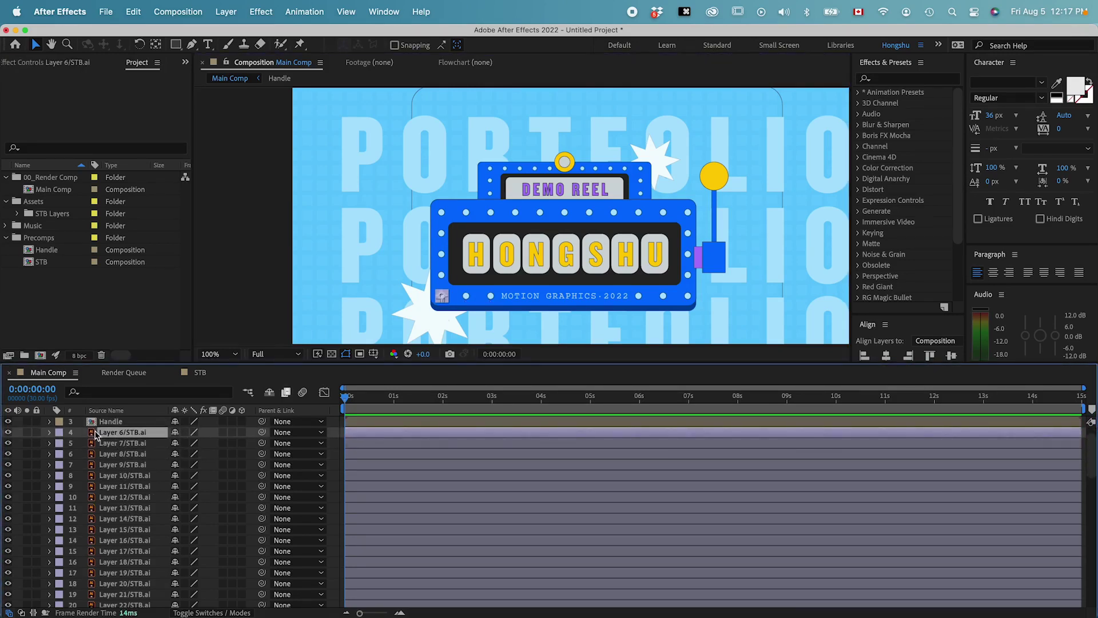
scroll(124, 503, down, 5)
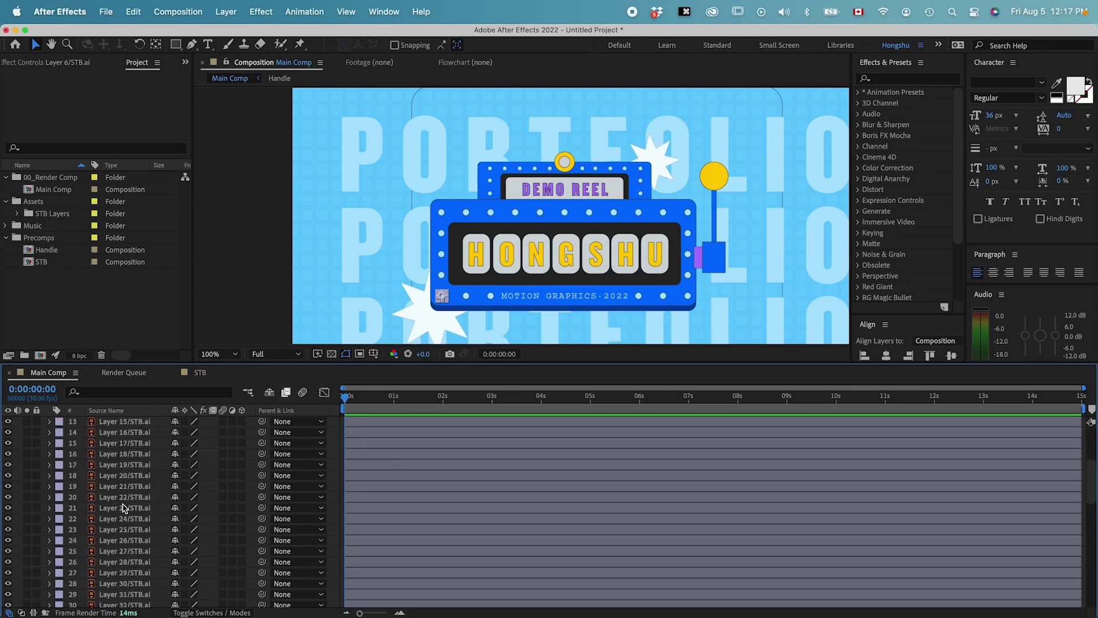
scroll(126, 585, down, 6)
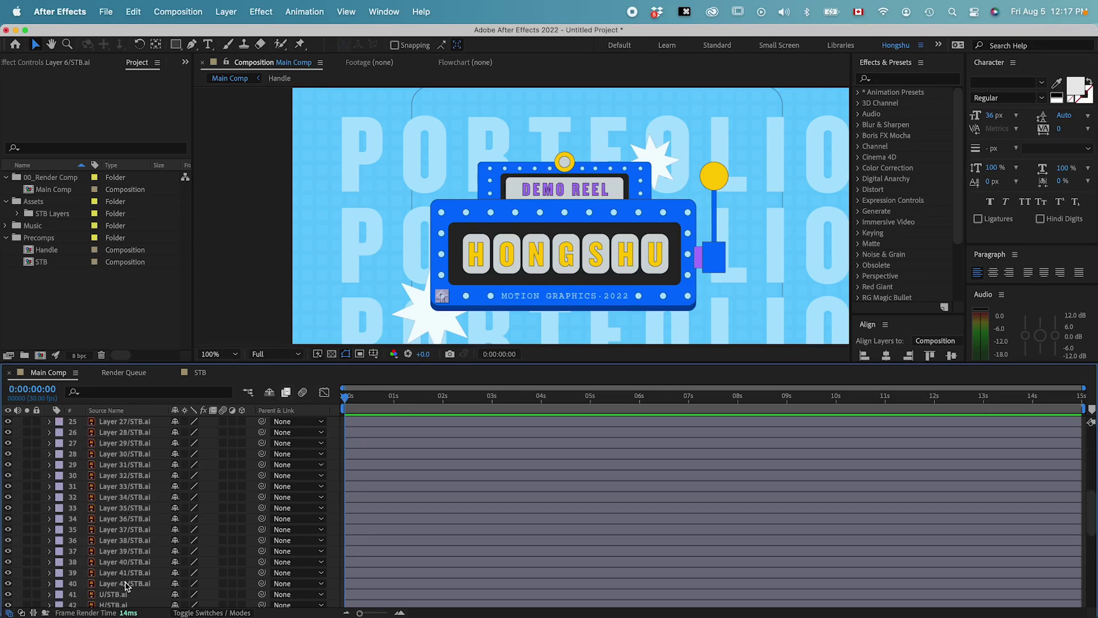
shift+click(125, 585)
scroll(129, 572, down, 1)
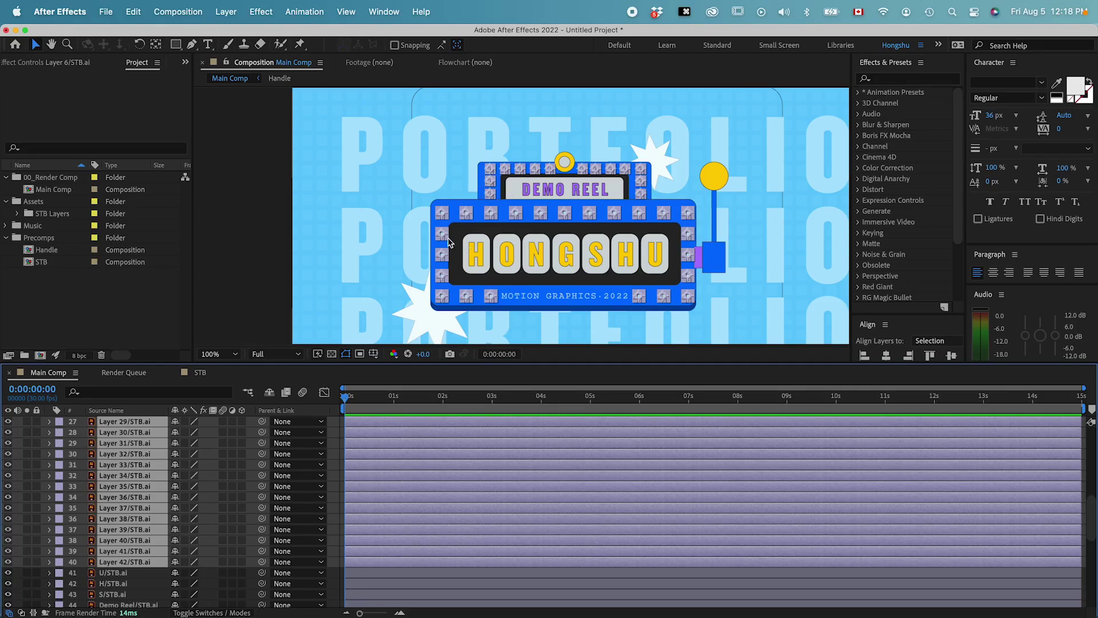
Step: Inspect individual dot layers to identify the border dots, ending on Layer 27
click(122, 573)
click(129, 551)
click(129, 518)
click(129, 485)
click(130, 465)
click(131, 443)
scroll(132, 449, up, 1)
click(128, 464)
click(129, 443)
click(128, 432)
scroll(126, 442, up, 2)
click(128, 498)
click(129, 507)
click(124, 489)
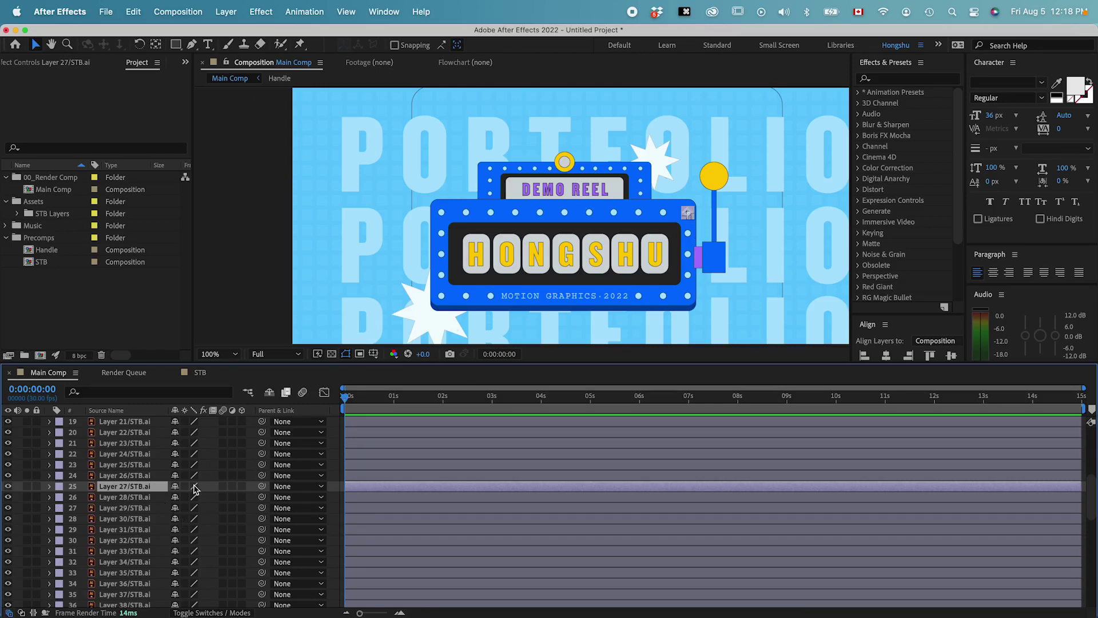
Step: Select the dot layers from layer 4 to 27 and bring up Pre-compose
scroll(125, 498, up, 5)
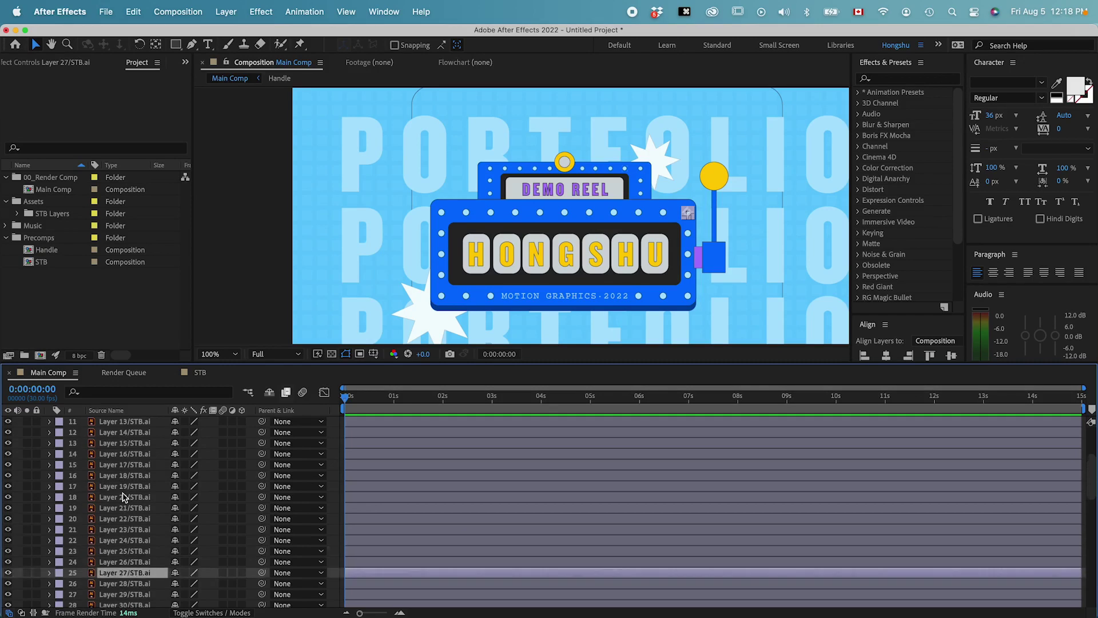
scroll(125, 497, up, 3)
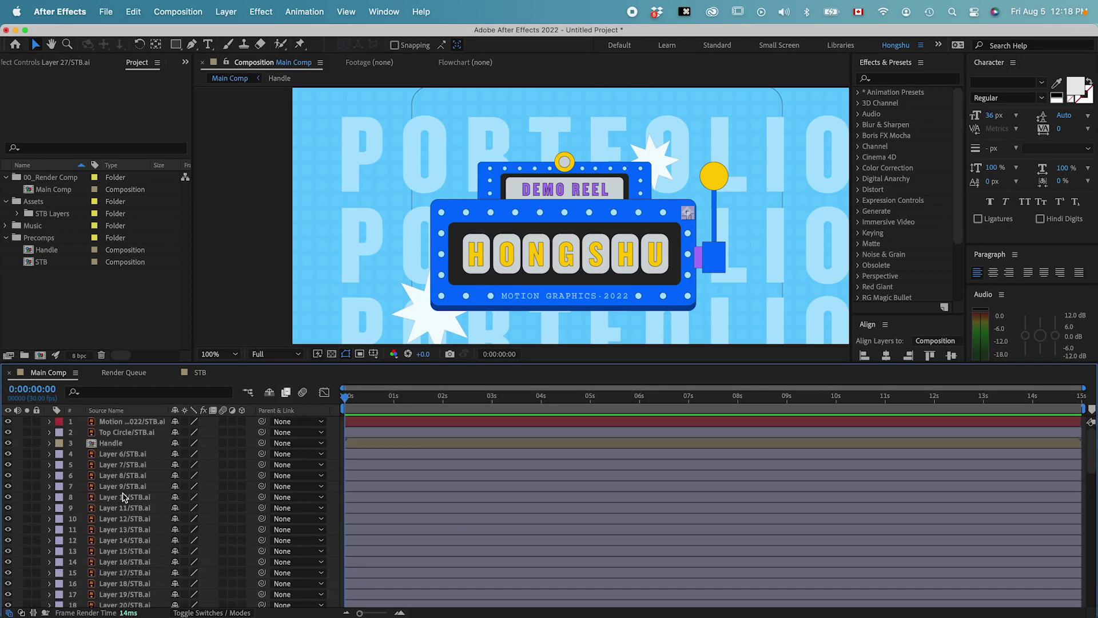
shift+click(124, 454)
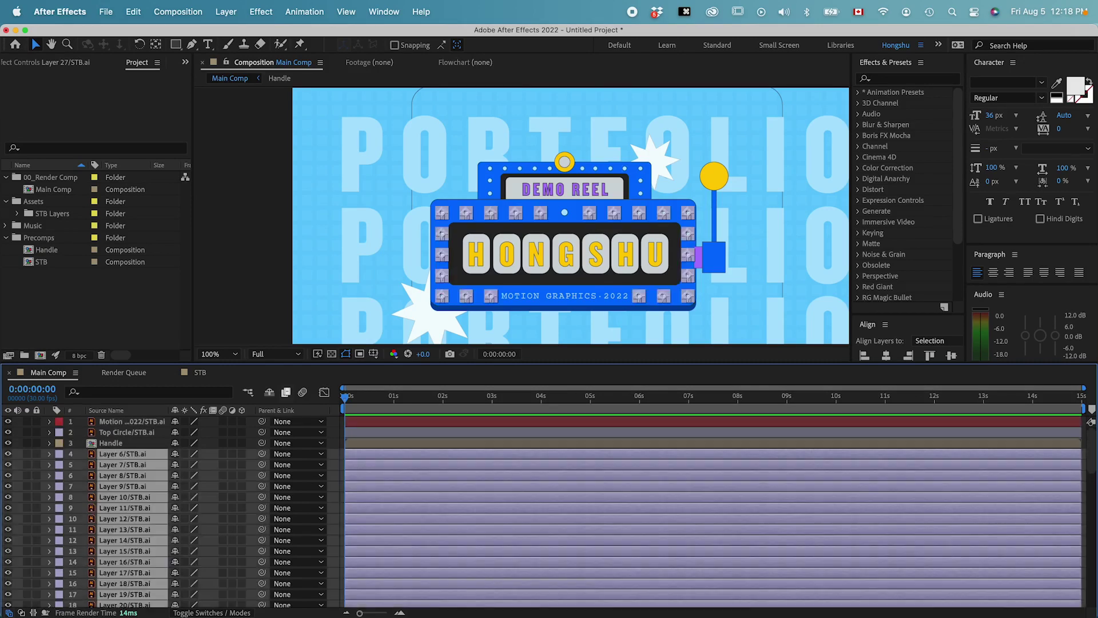
click(565, 216)
click(565, 215)
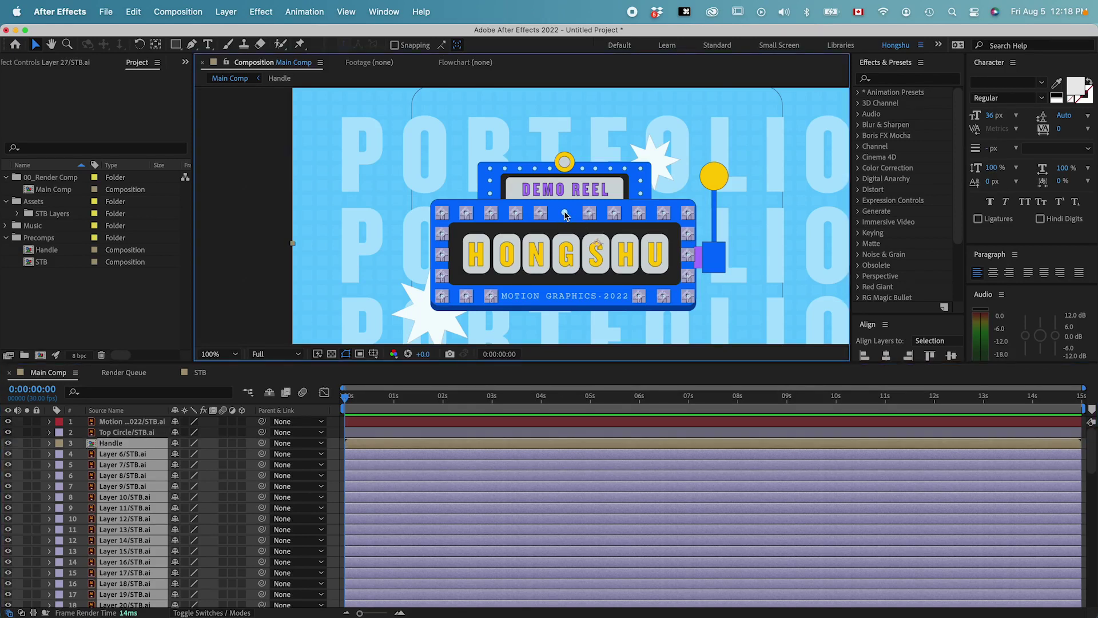
scroll(138, 492, down, 3)
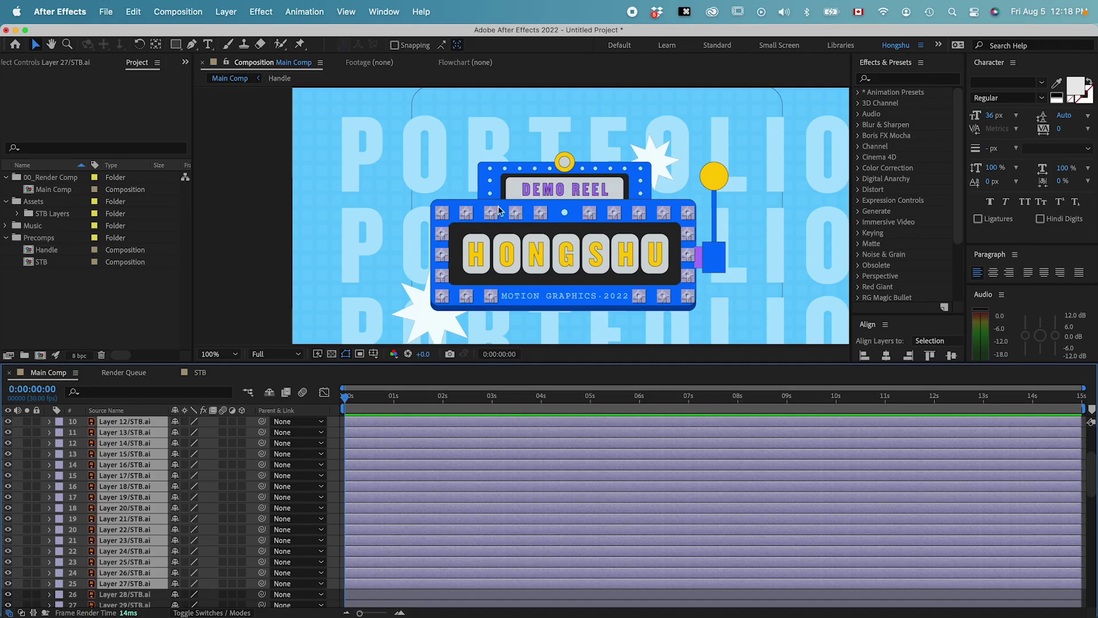
scroll(123, 539, up, 3)
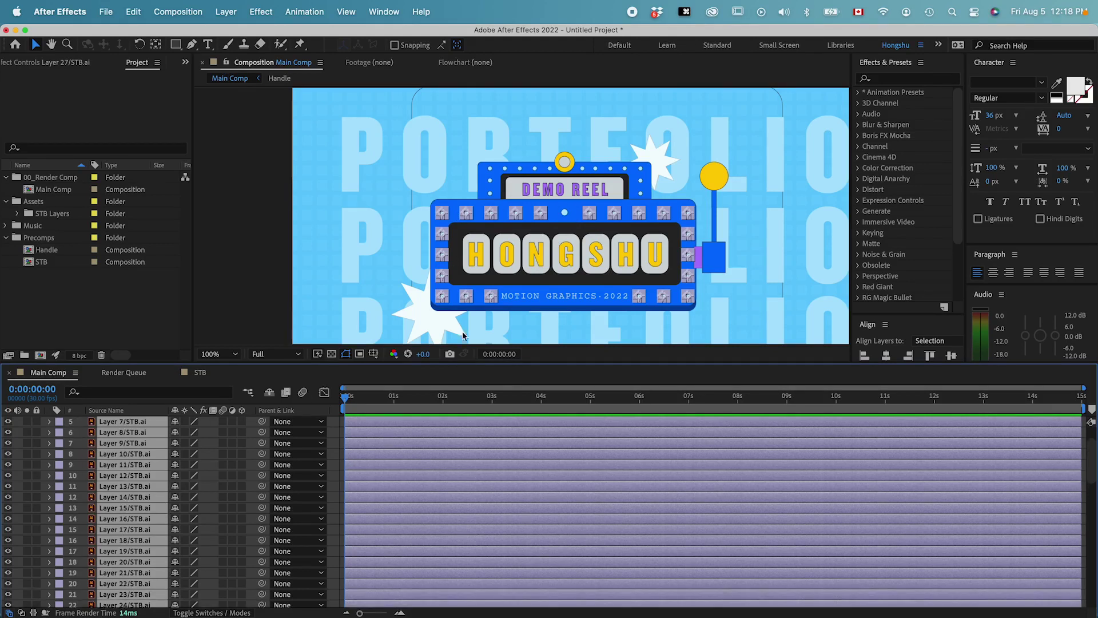
key(shift+super+c)
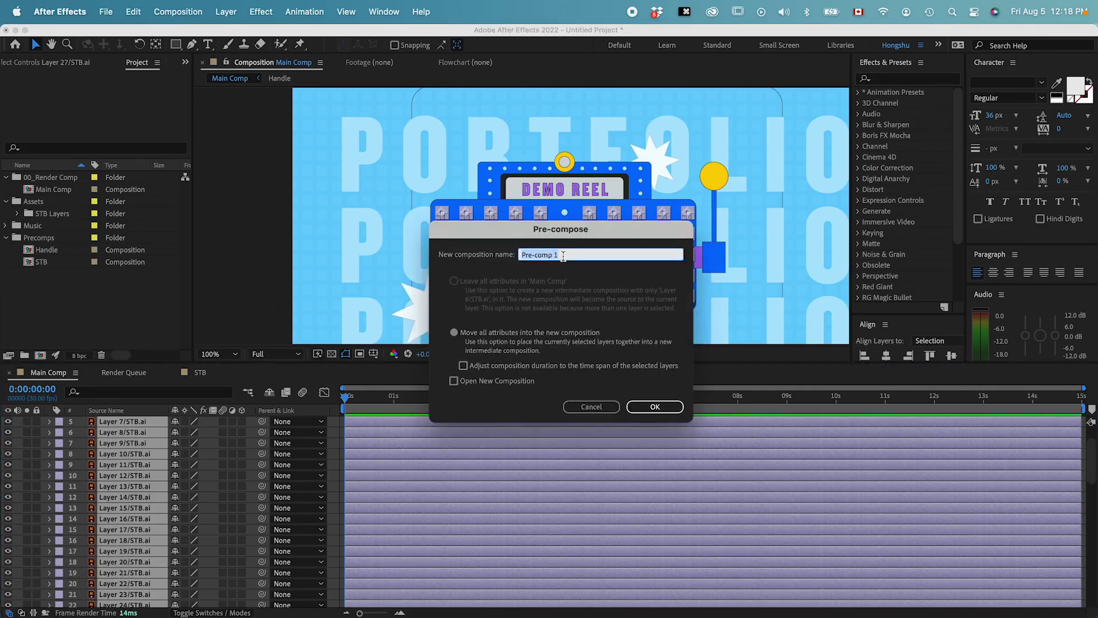
Step: Name the new precomp 'Dots 1 base' and confirm it
text(Dots)
text(base)
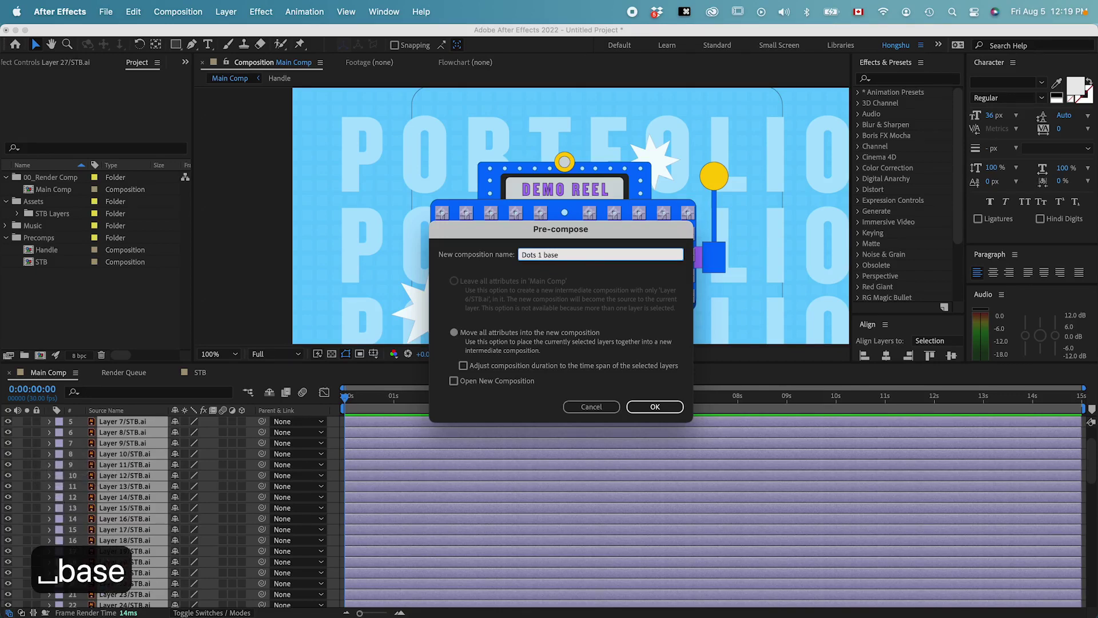
key(Return)
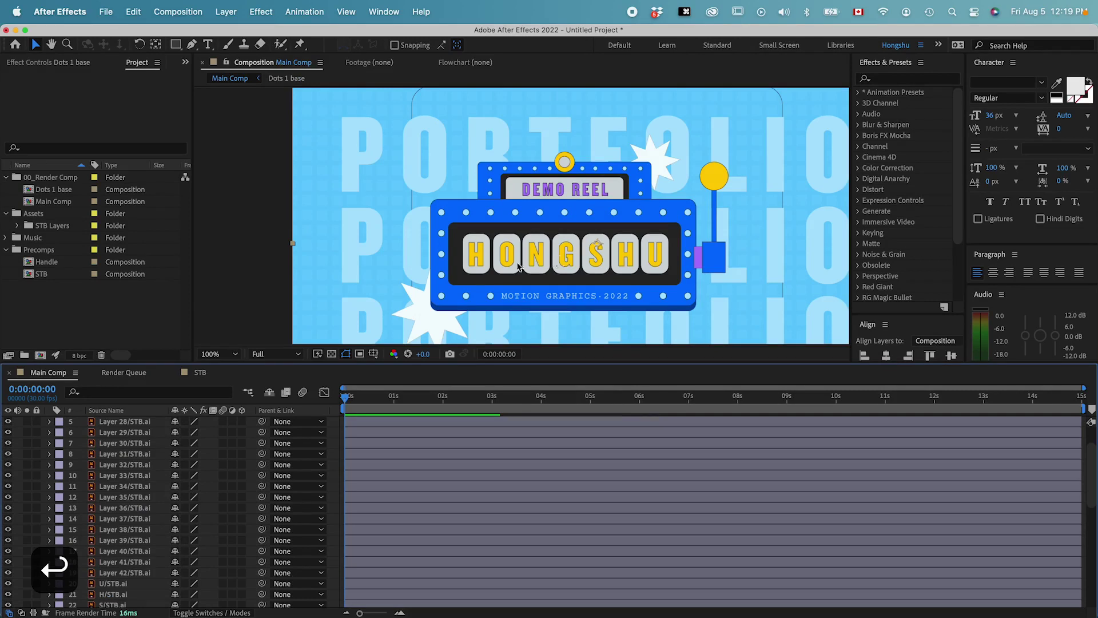
Step: Check the timeline layers one by one to find the stray border dot
scroll(118, 473, up, 2)
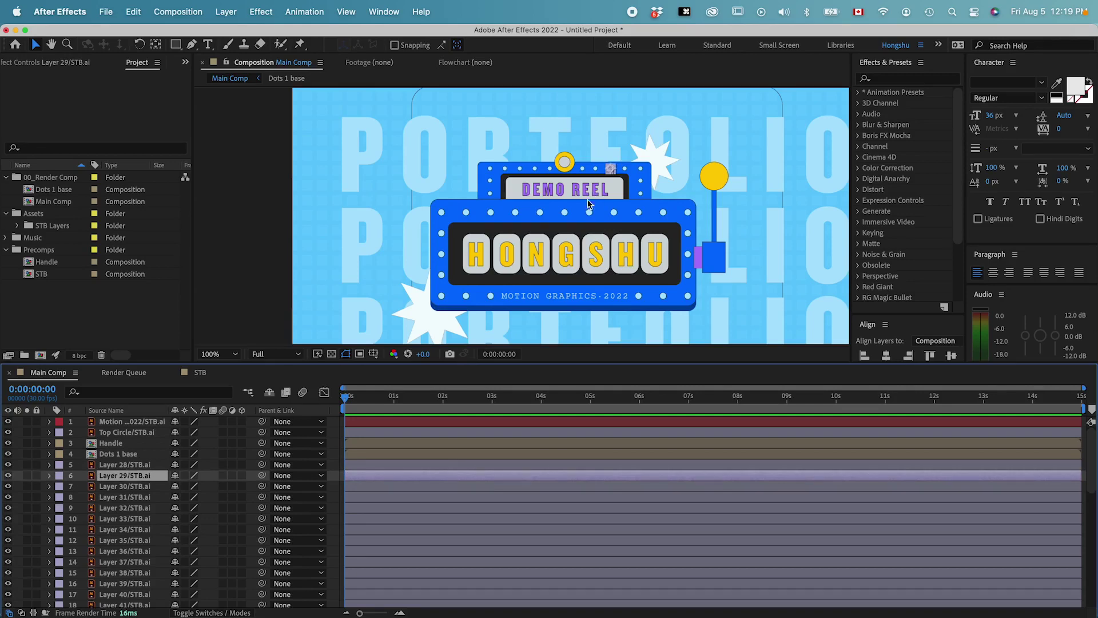
click(567, 217)
click(132, 486)
click(134, 497)
click(132, 529)
click(132, 540)
click(132, 562)
click(132, 573)
click(132, 584)
Step: Select Layer 42/STB.ai and cut it out of Main Comp
scroll(133, 592, down, 2)
click(133, 552)
click(134, 563)
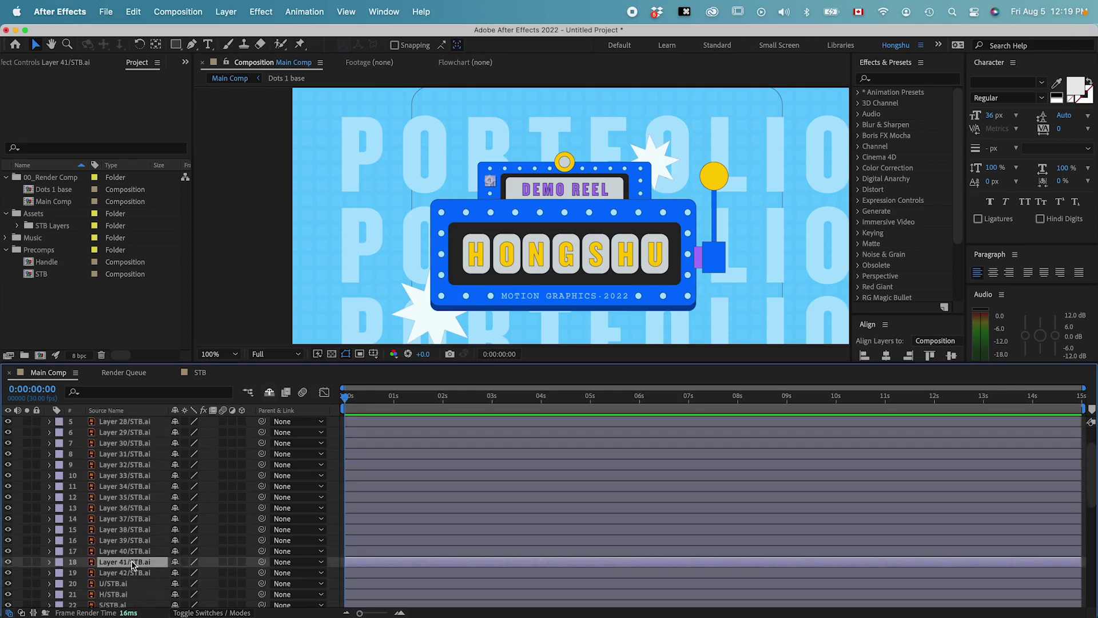
click(133, 574)
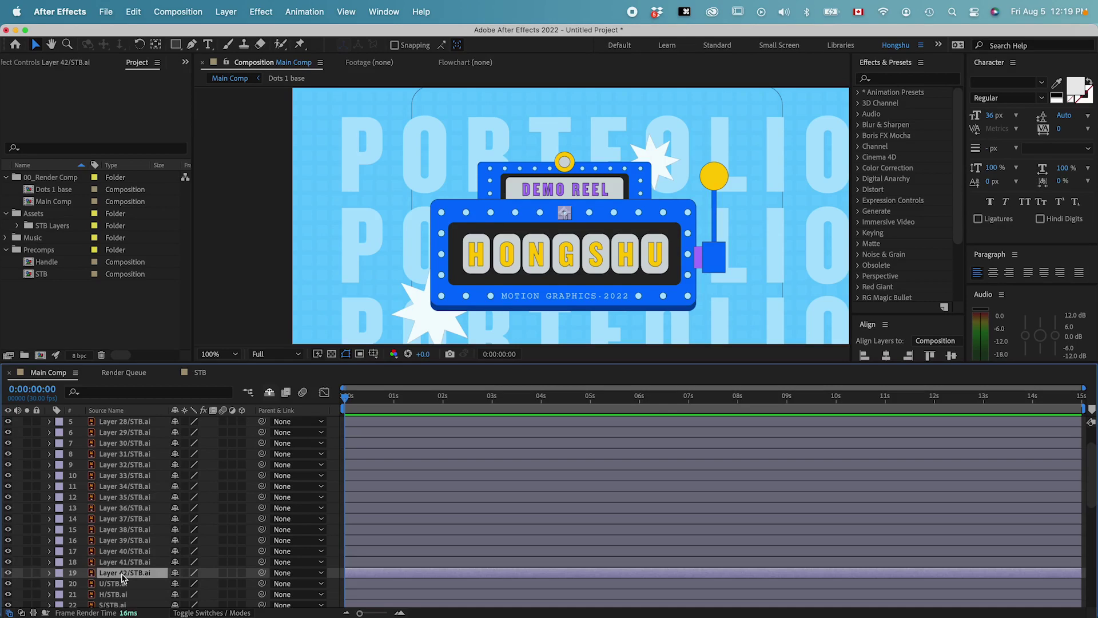
key(super+x)
scroll(127, 532, up, 2)
Step: Paste Layer 42/STB.ai into the Dots 1 base composition
double_click(120, 455)
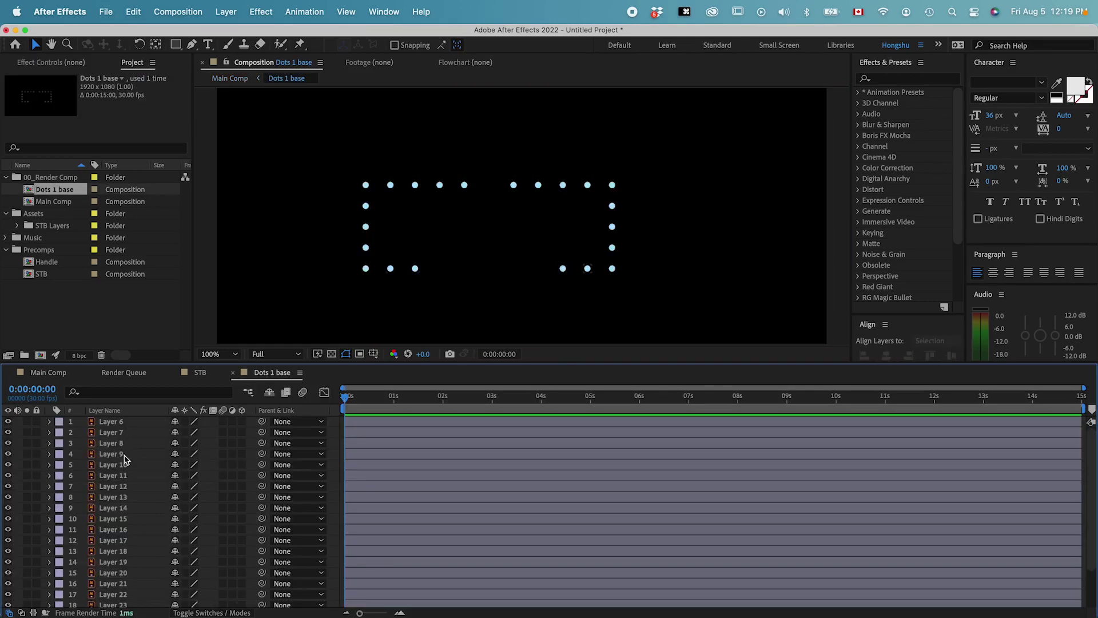
key(super+v)
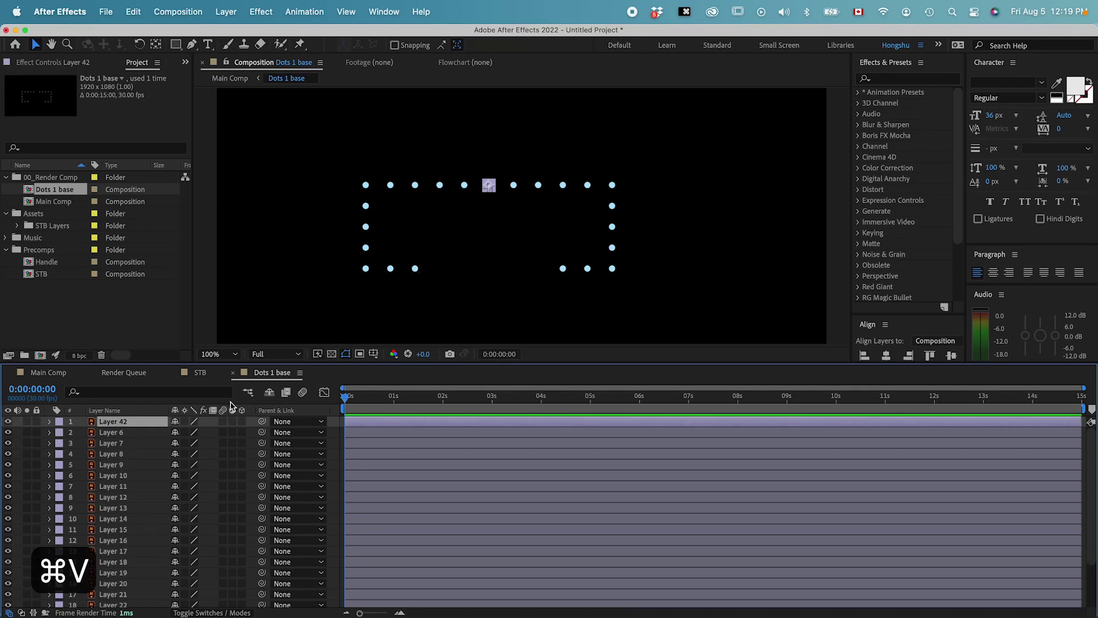
click(515, 264)
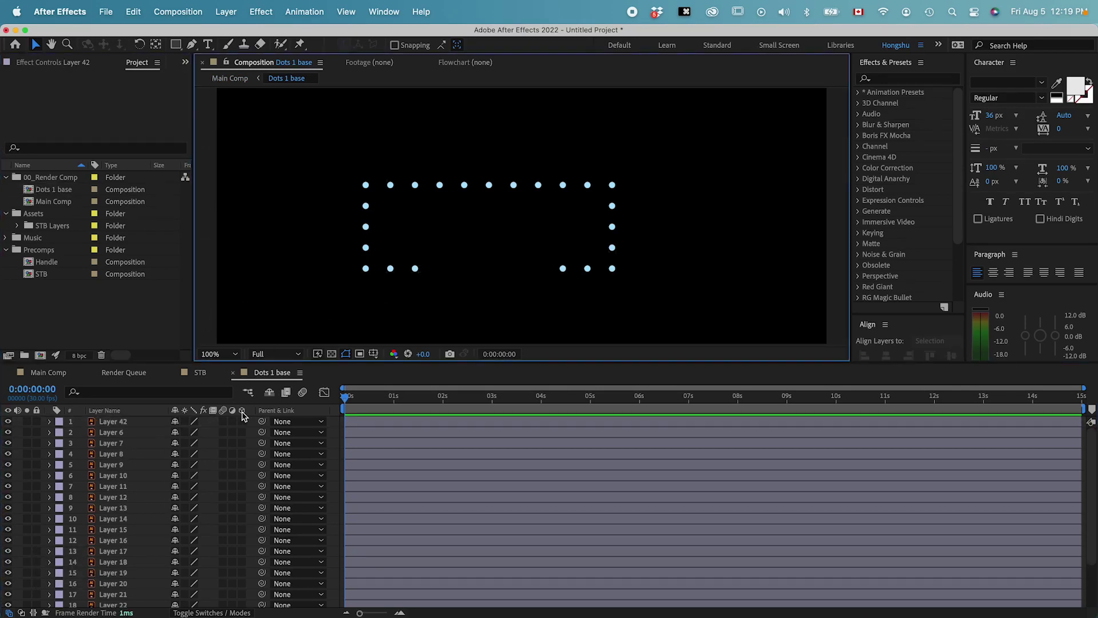
Step: Return to Main Comp through the Mini-Flowchart
click(248, 394)
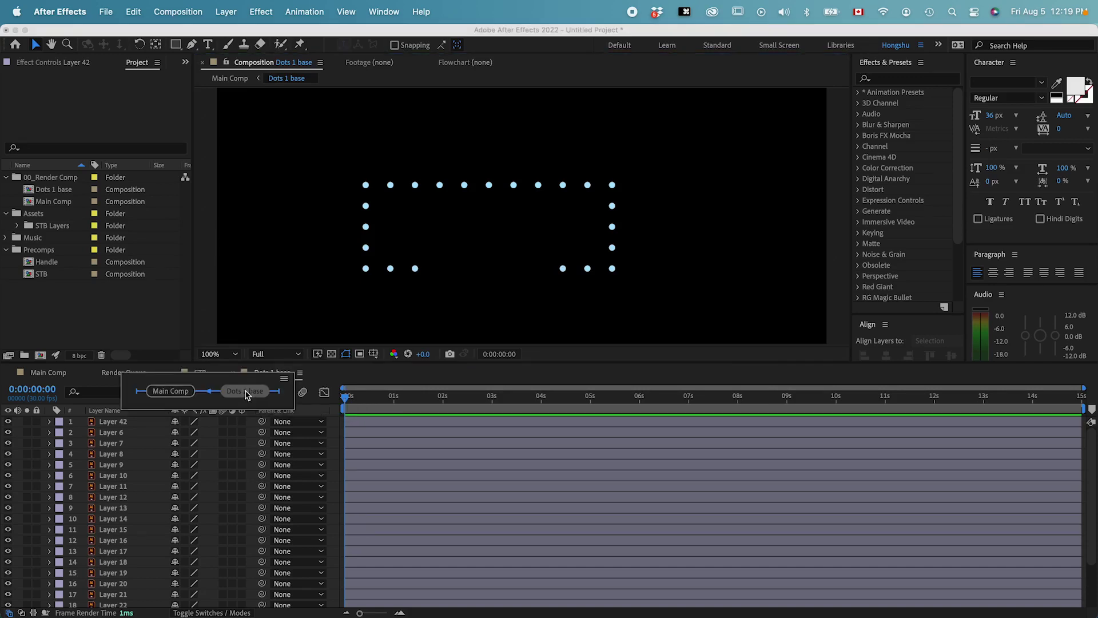
click(247, 393)
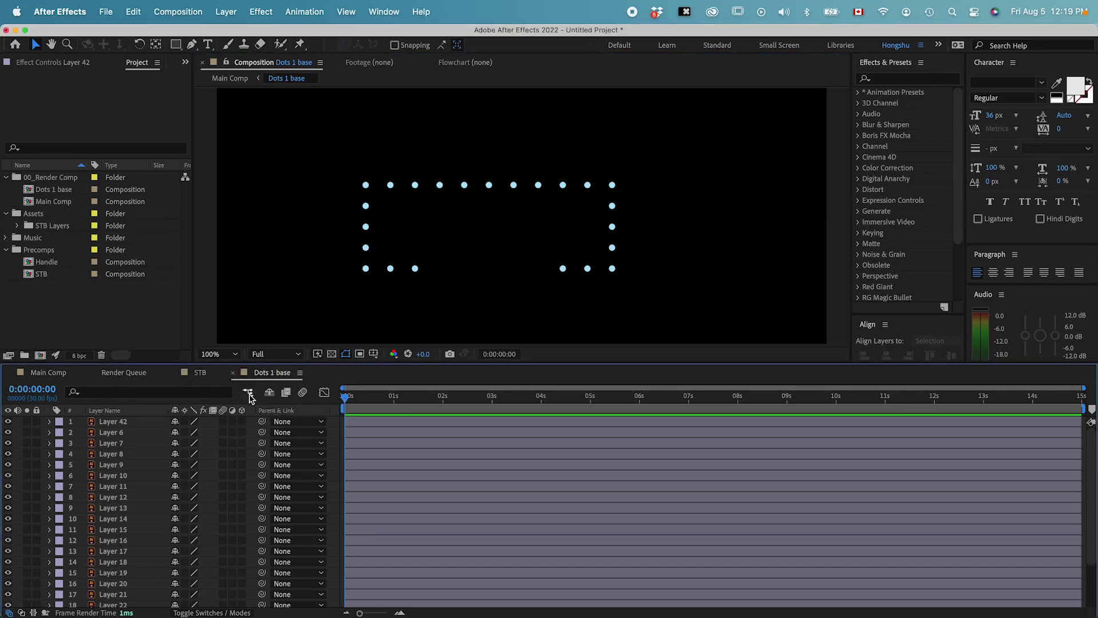
click(247, 394)
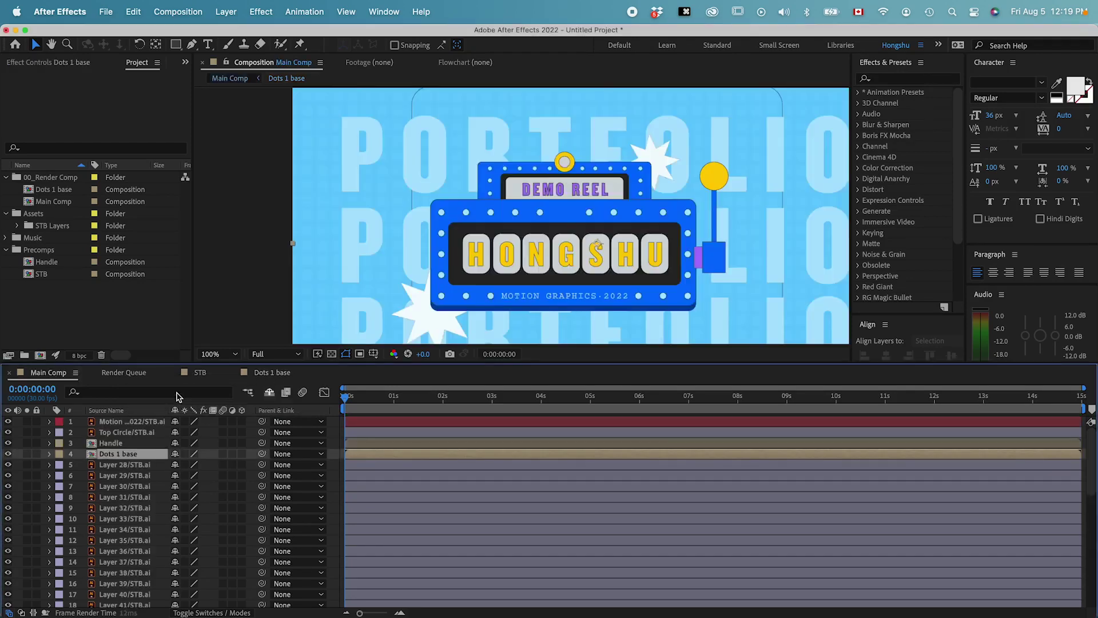
click(179, 393)
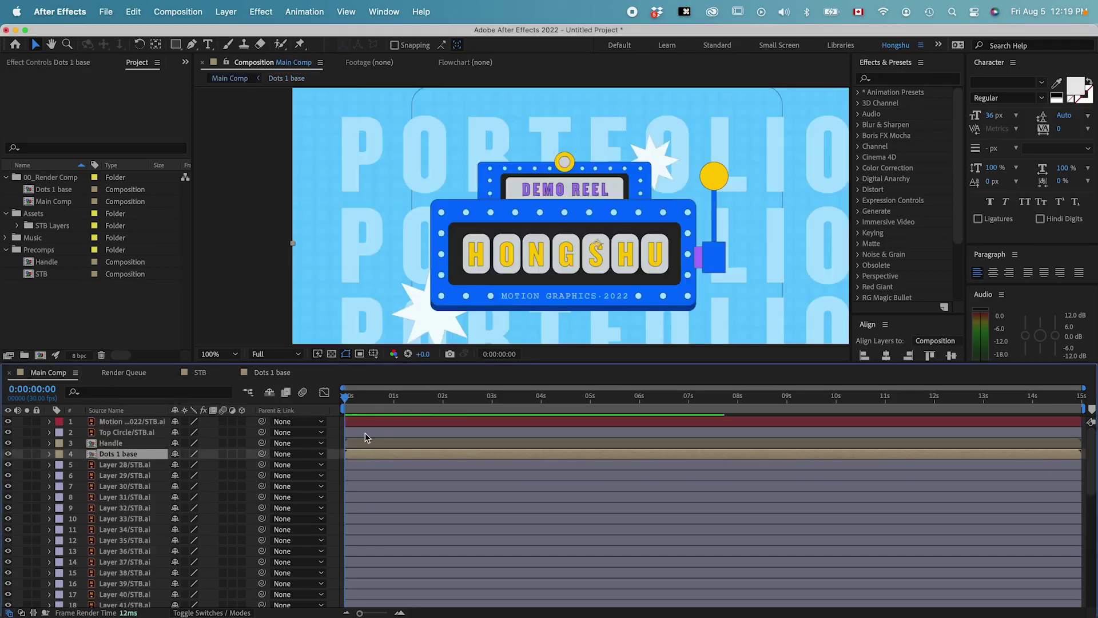
Step: Toggle Dots 1 base visibility to compare the border, leaving it visible
click(8, 454)
click(8, 454)
click(8, 453)
click(8, 453)
click(8, 454)
click(8, 454)
click(8, 453)
click(8, 453)
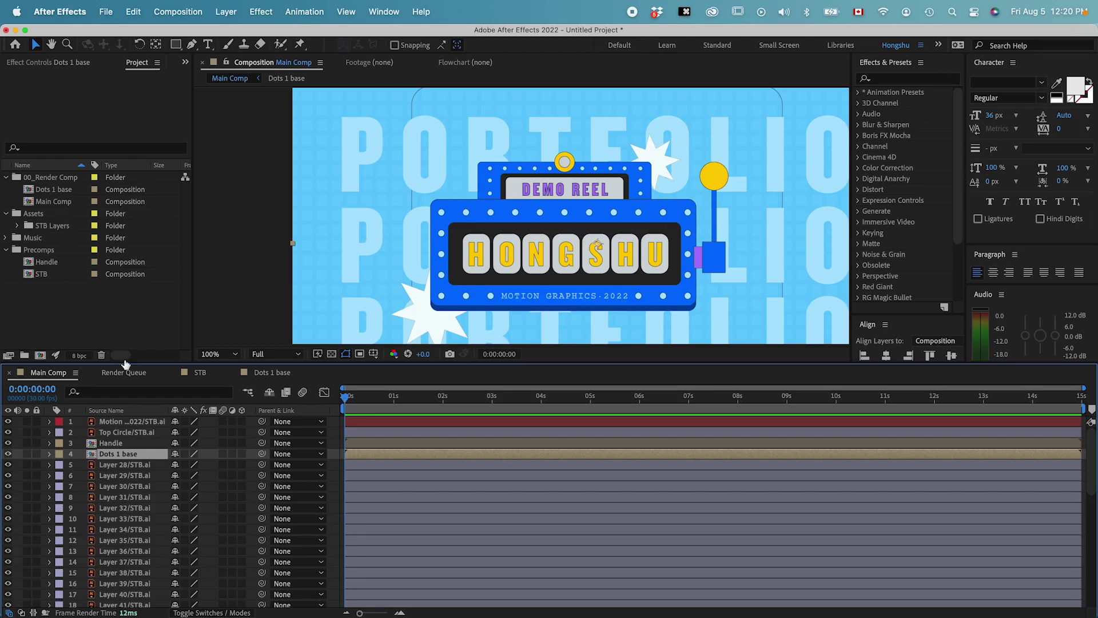
Step: Cut MOTION GRAPHICS 2022 from Main Comp, paste it into Dots 1 base, and return to Main Comp
click(131, 422)
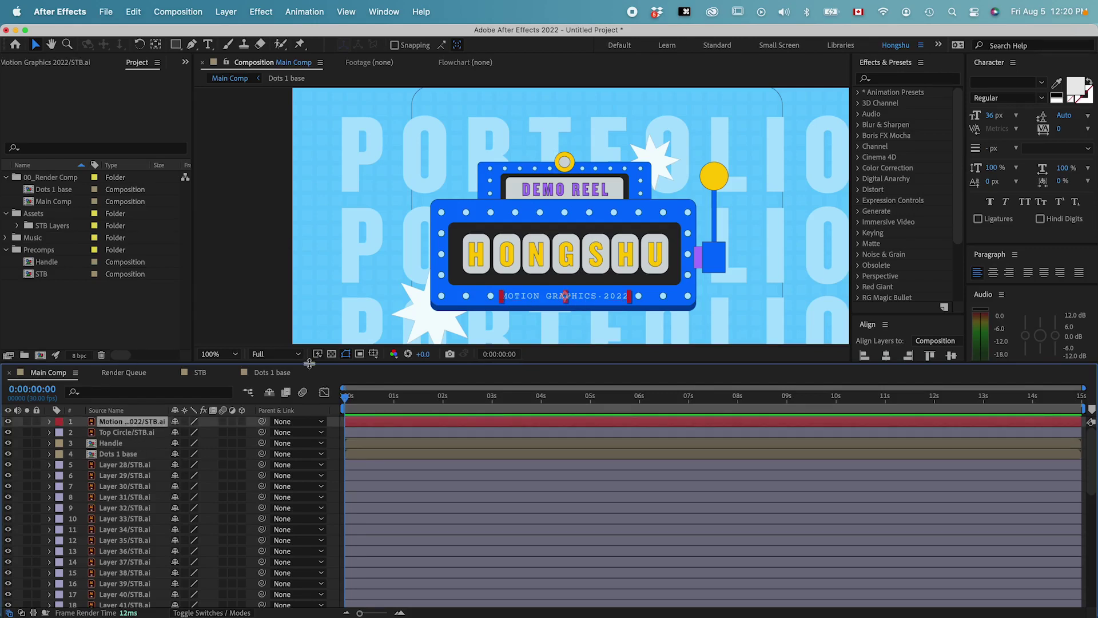
key(super+x)
double_click(118, 443)
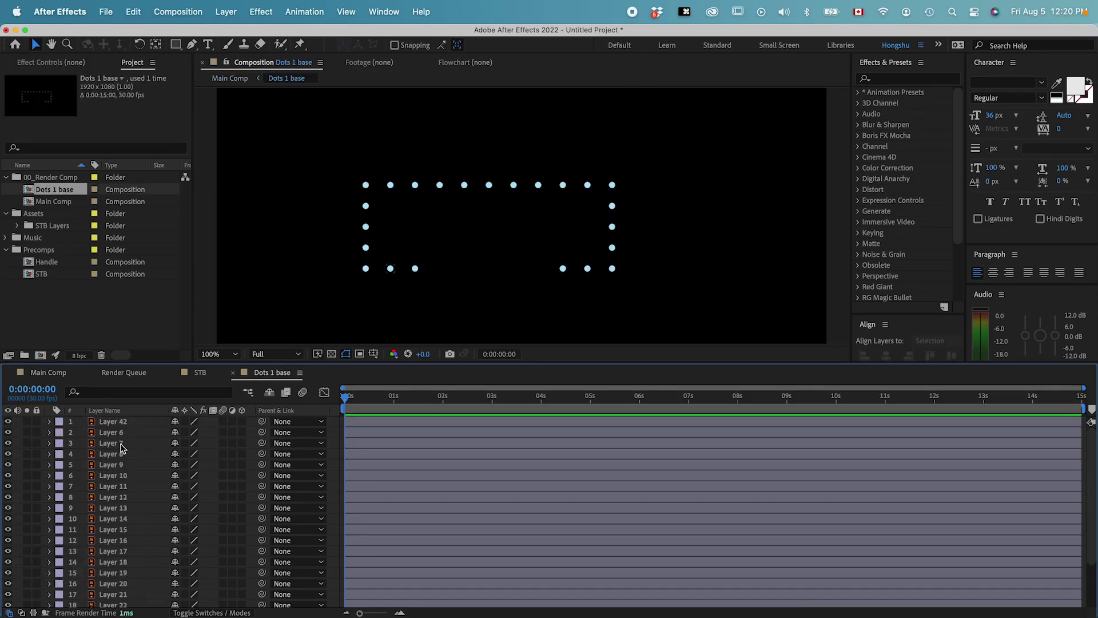
key(super+v)
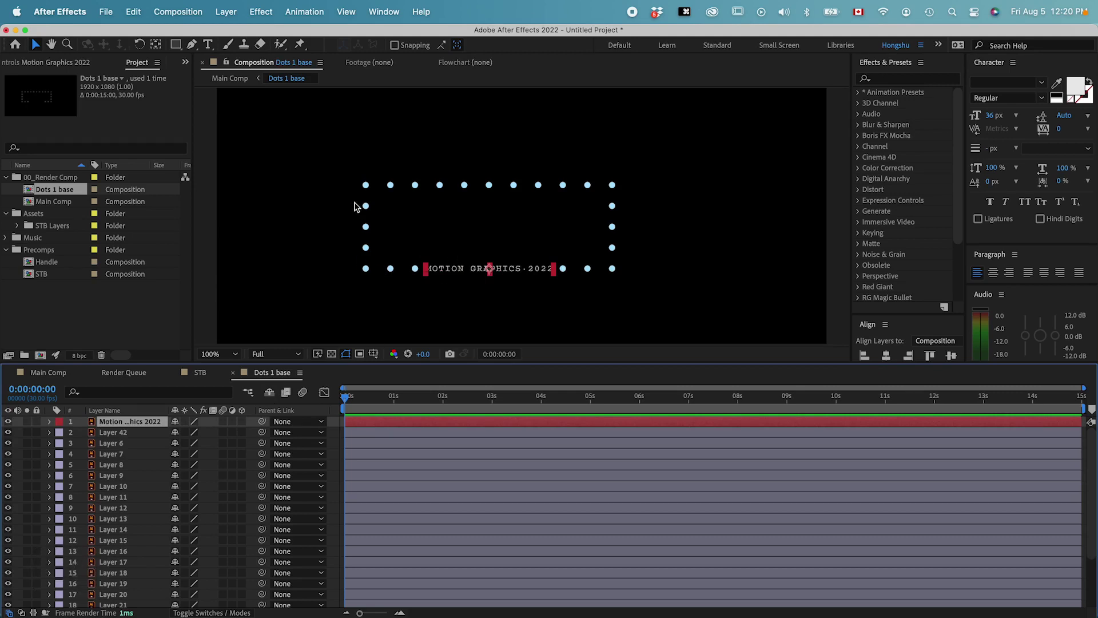
key(Tab)
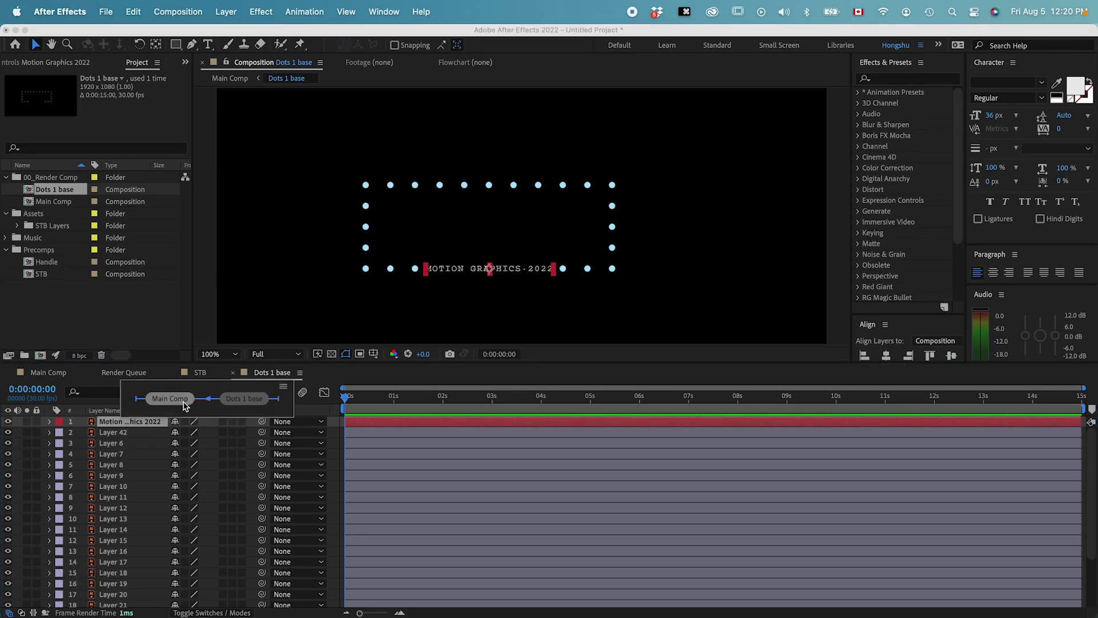
click(190, 402)
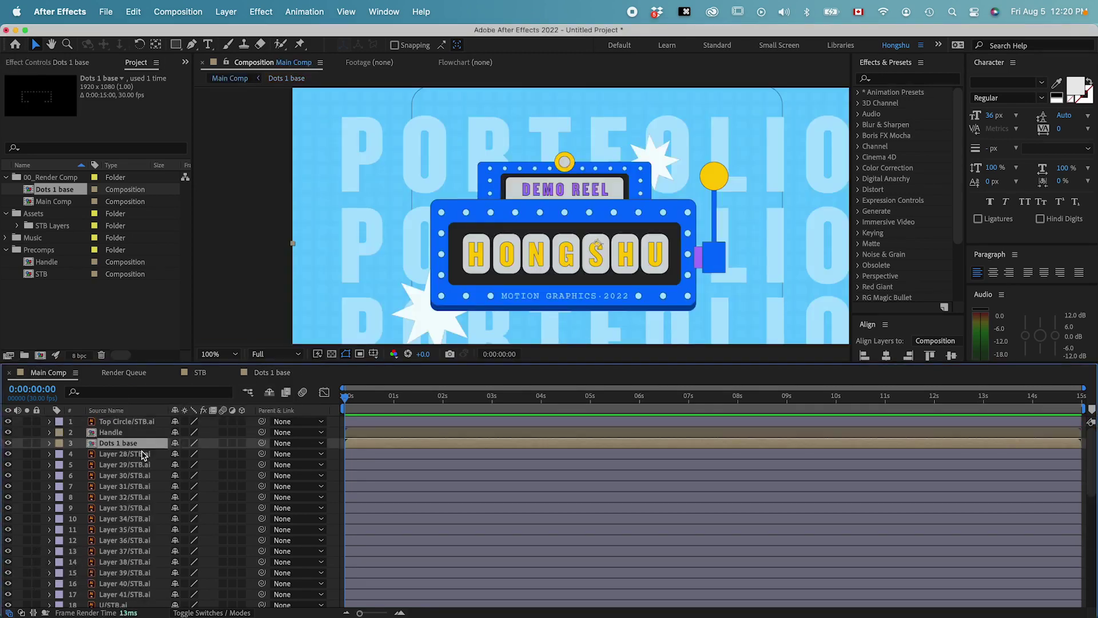
click(123, 455)
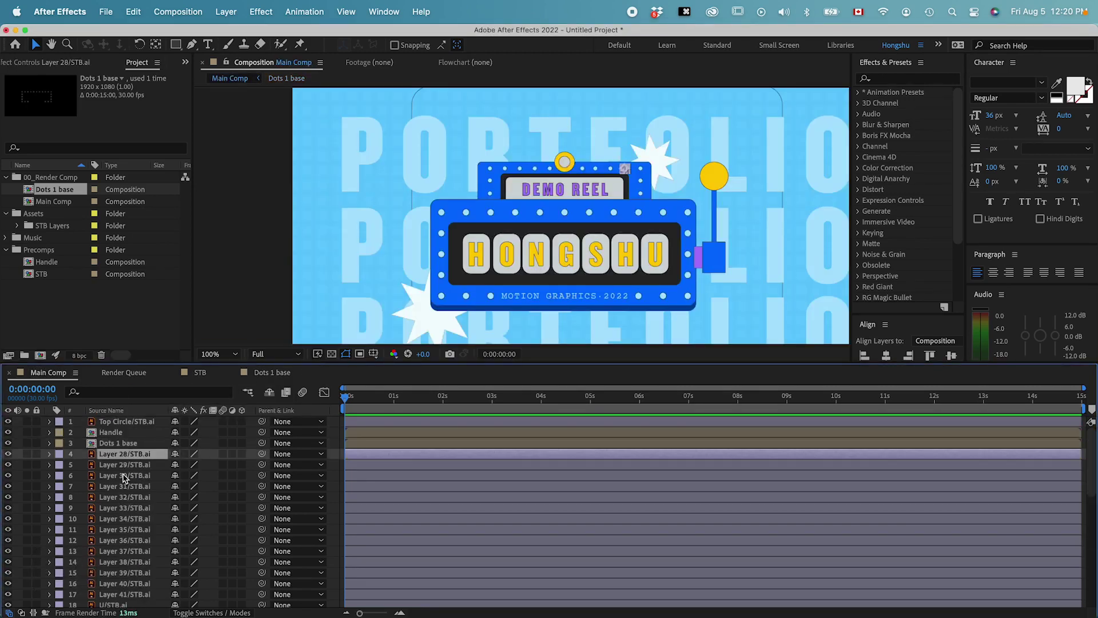
Step: Pre-compose Layer 28 through Layer 41/STB.ai into a composition named 'Dots 2 Top'
shift+click(123, 597)
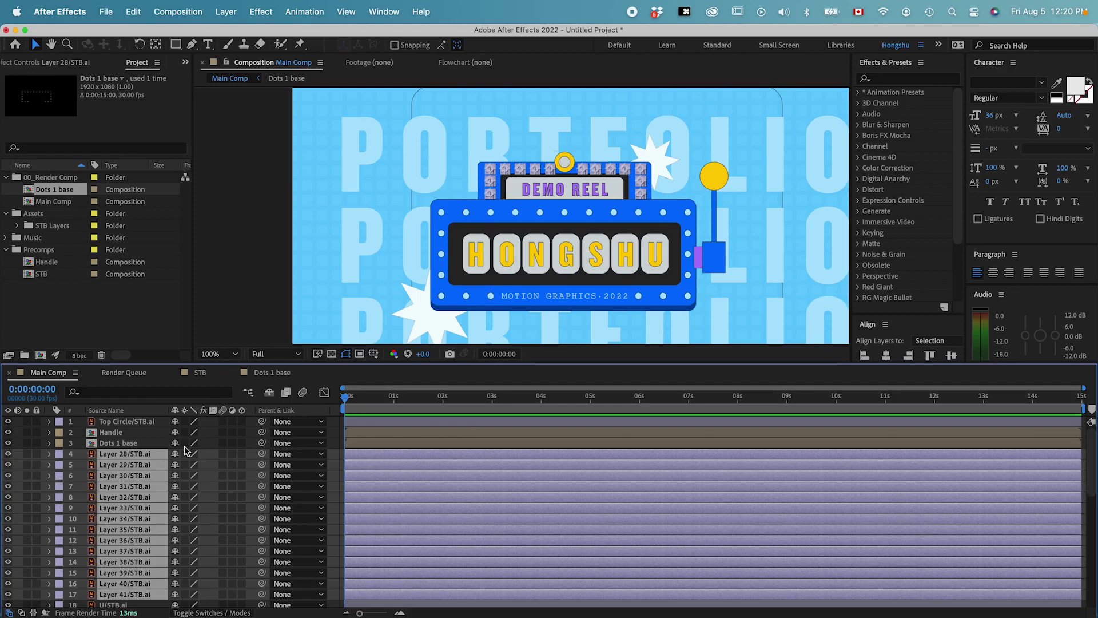
key(shift+super+c)
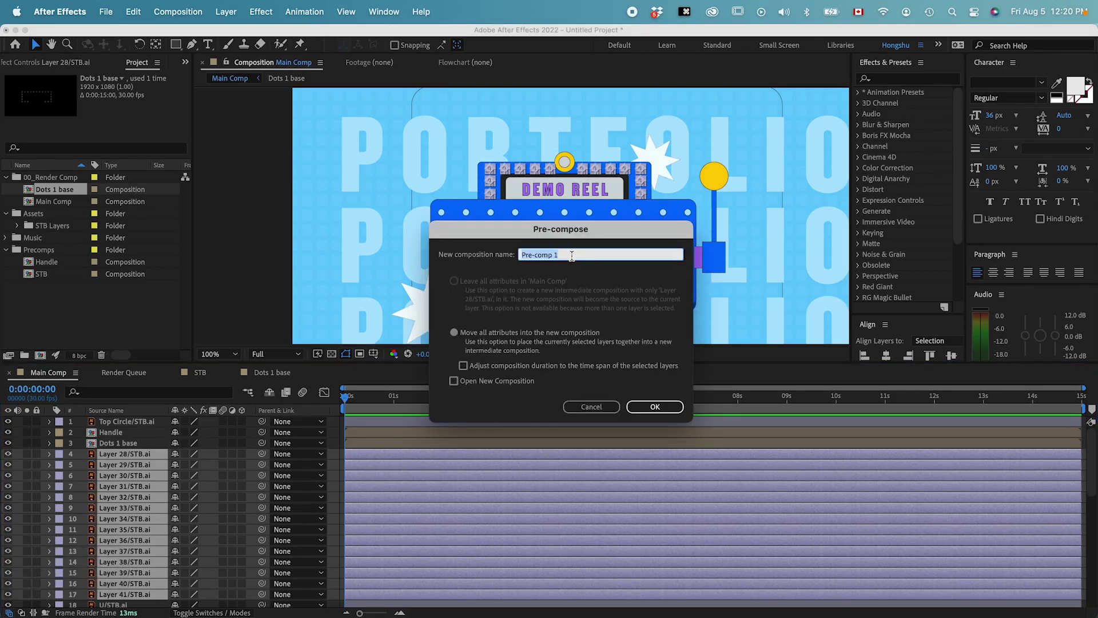
text(Dots )
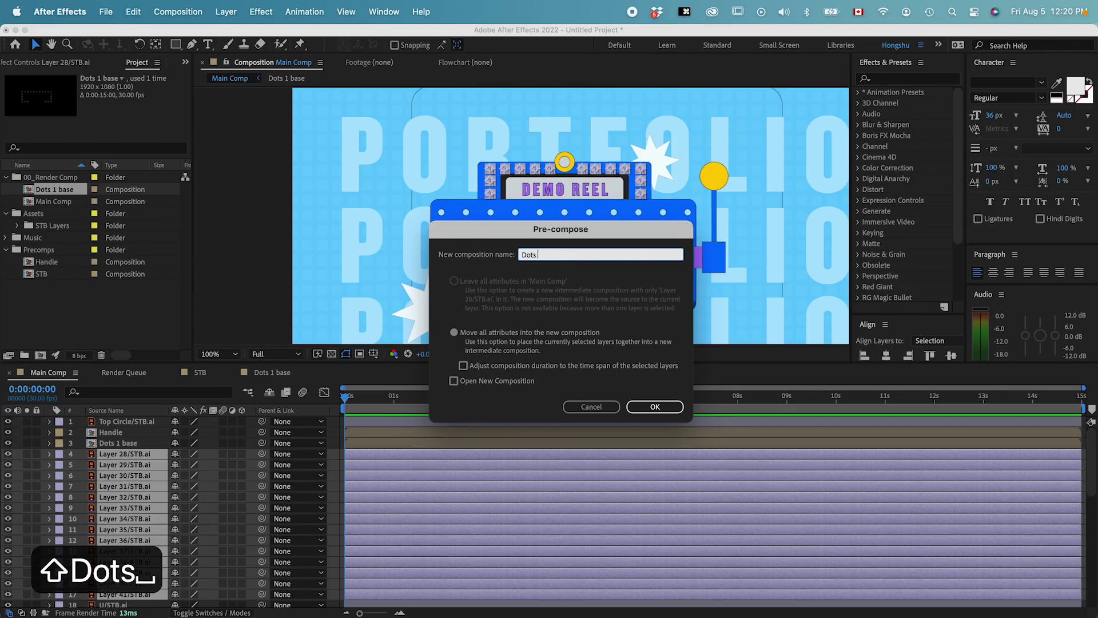
text(2 Top)
key(Return)
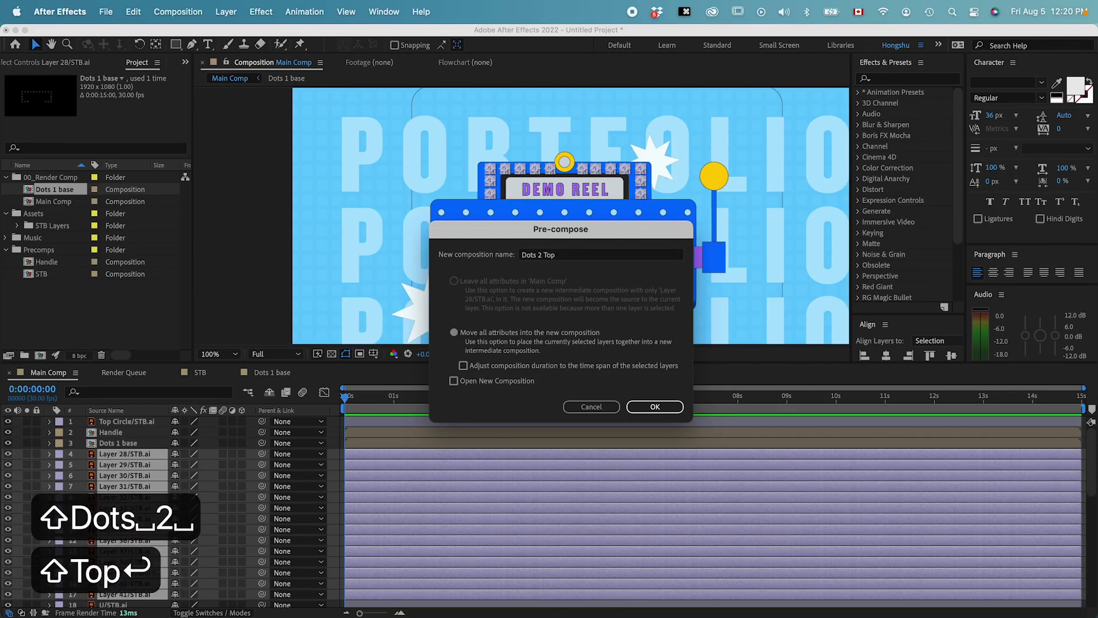
click(107, 466)
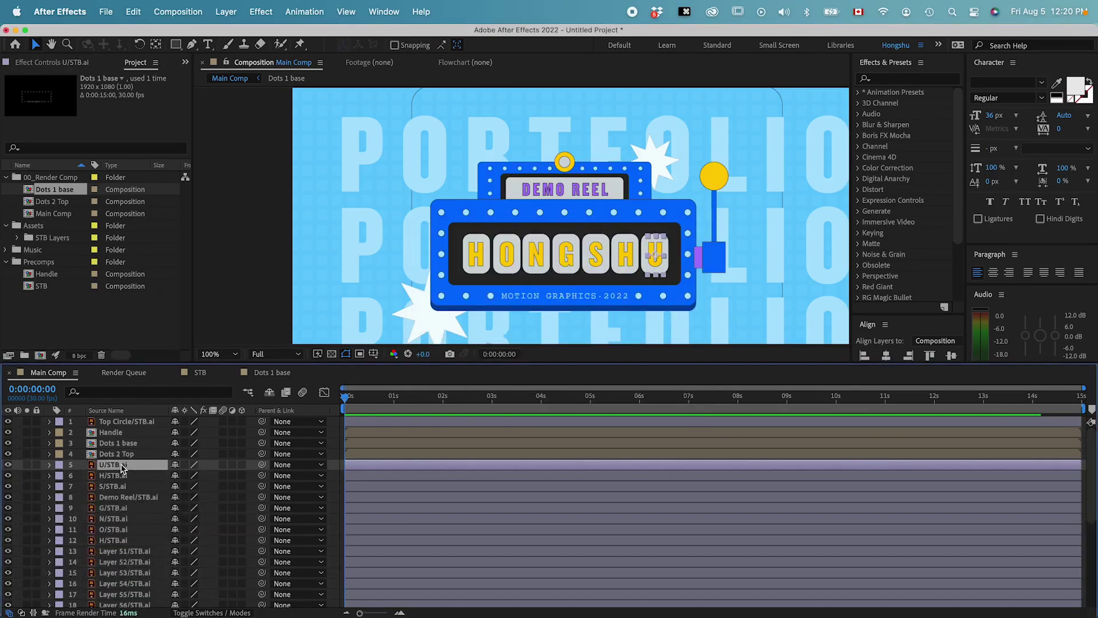
Step: Move Demo Reel/STB.ai below Dots 2 Top and check what each letter and reel layer holds
click(130, 497)
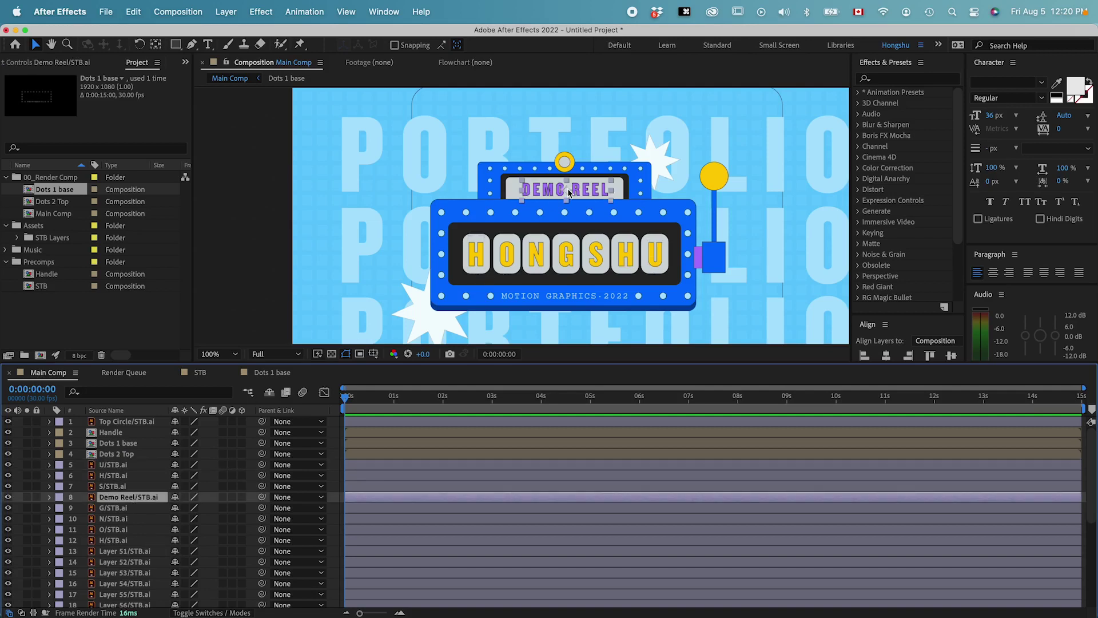
drag(151, 496, 137, 464)
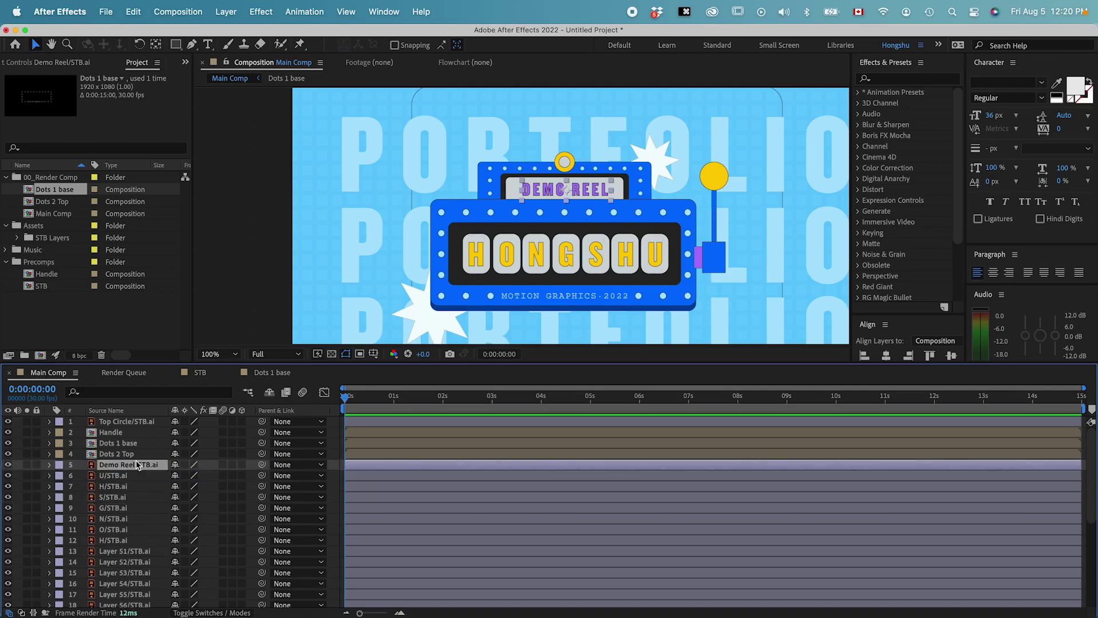
click(125, 476)
click(122, 487)
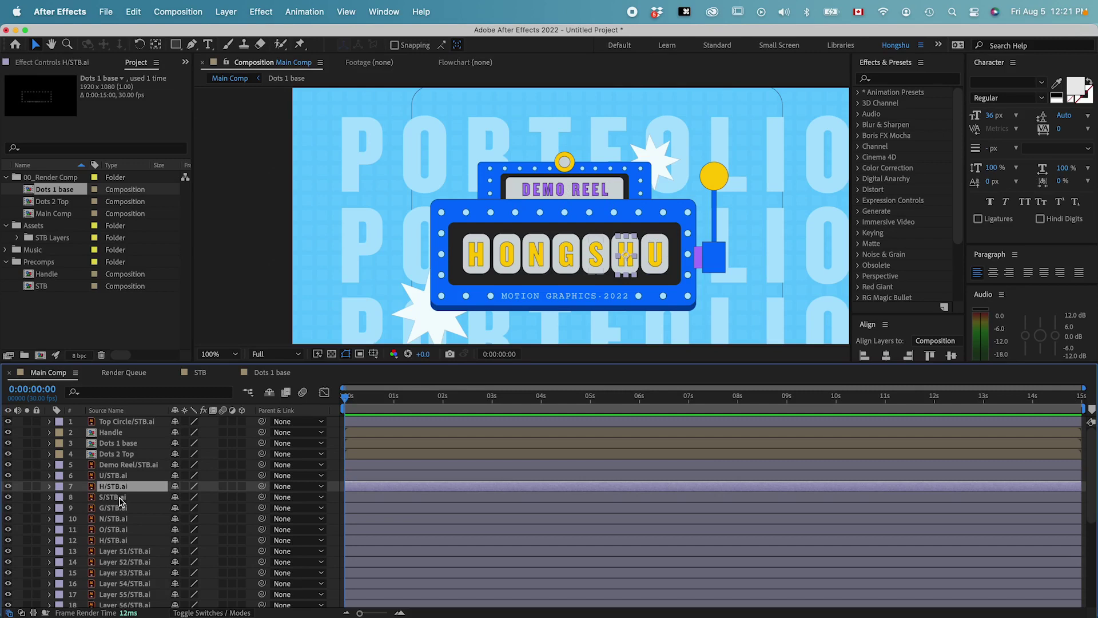
click(121, 497)
click(120, 508)
click(121, 518)
click(121, 530)
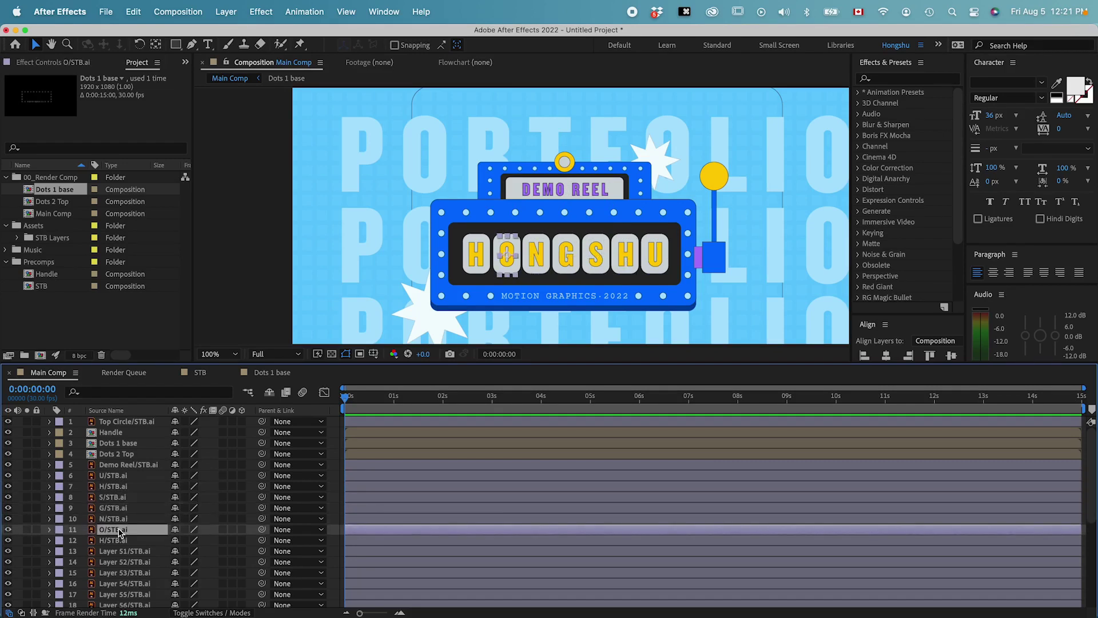
click(120, 541)
click(122, 553)
click(122, 563)
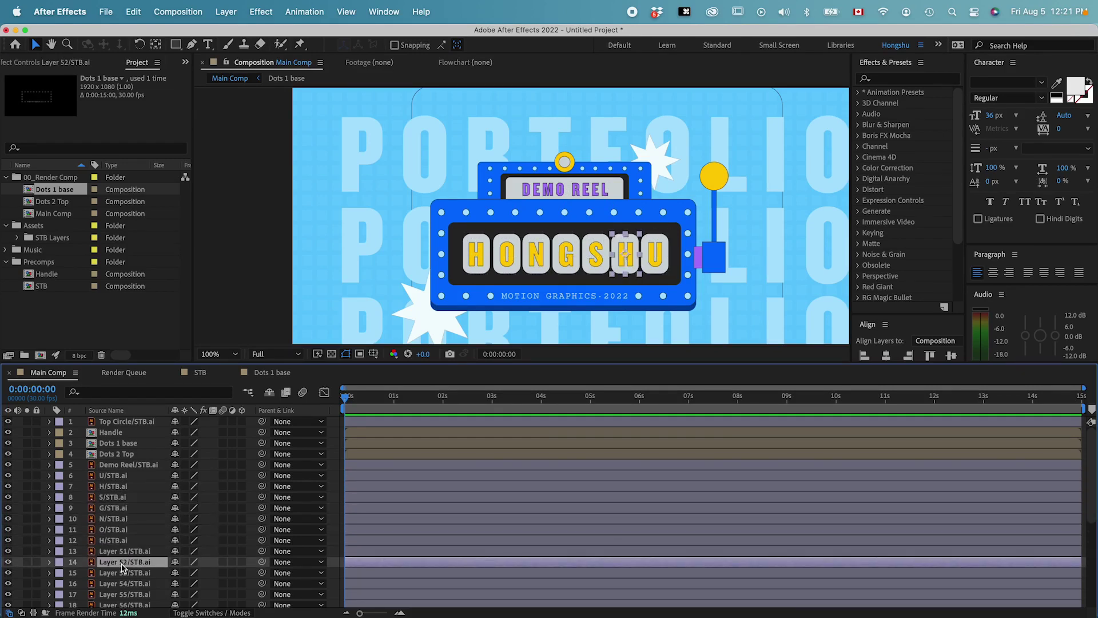
click(126, 573)
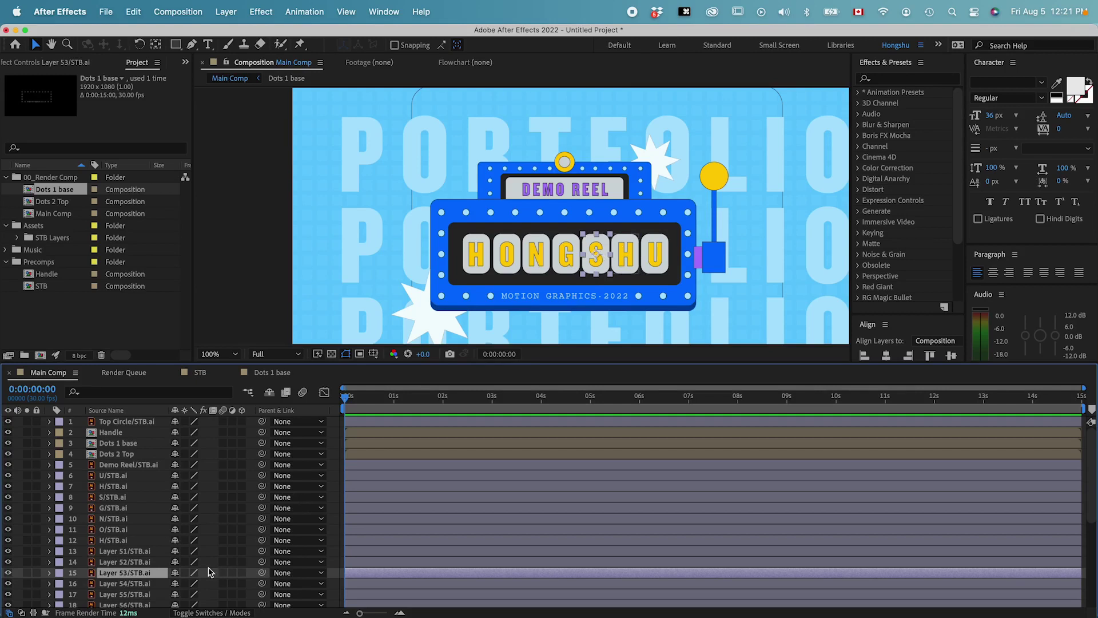
click(150, 585)
Step: Inspect Layers 55–57, Base Black and Base Blue, then select Layer 51 through Base Blue
scroll(130, 577, down, 2)
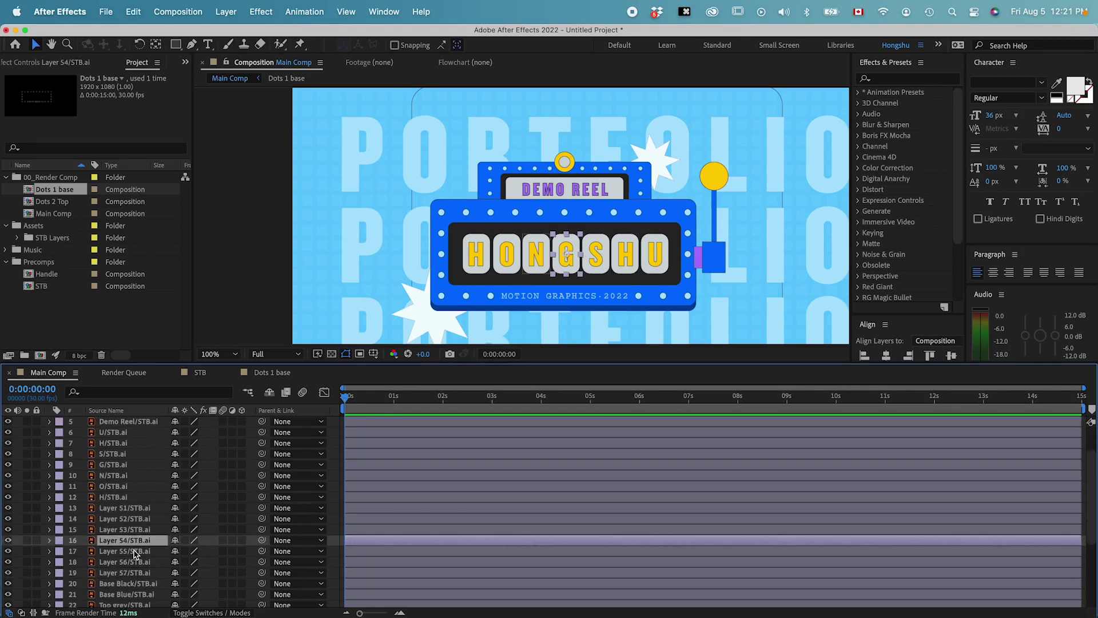
click(133, 552)
click(137, 564)
click(138, 572)
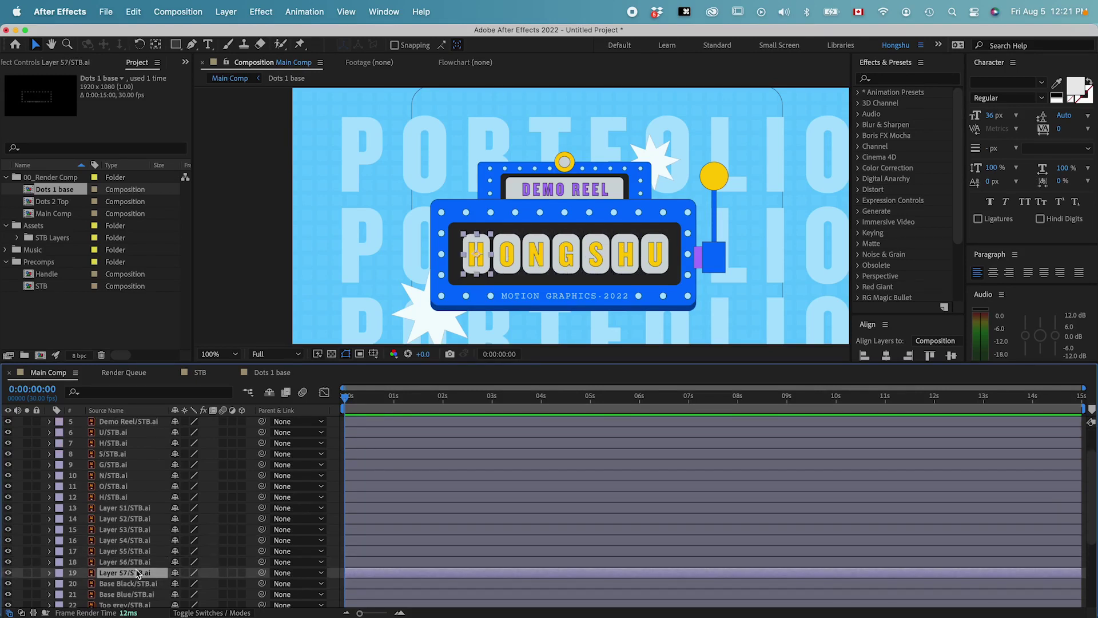
scroll(138, 573, down, 2)
click(137, 552)
scroll(135, 557, down, 1)
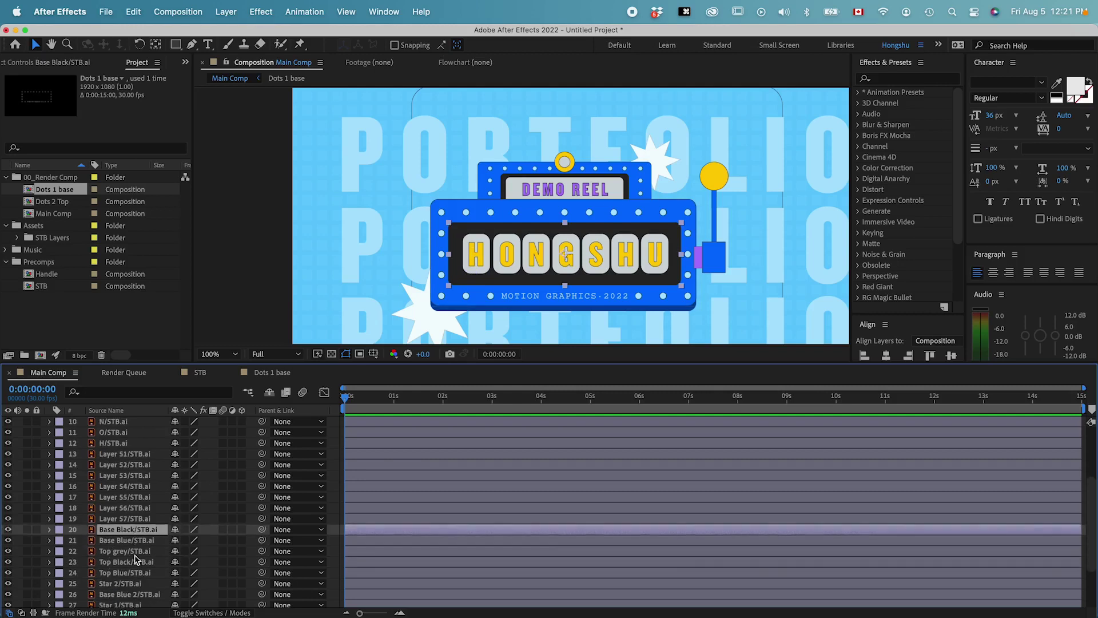
click(144, 541)
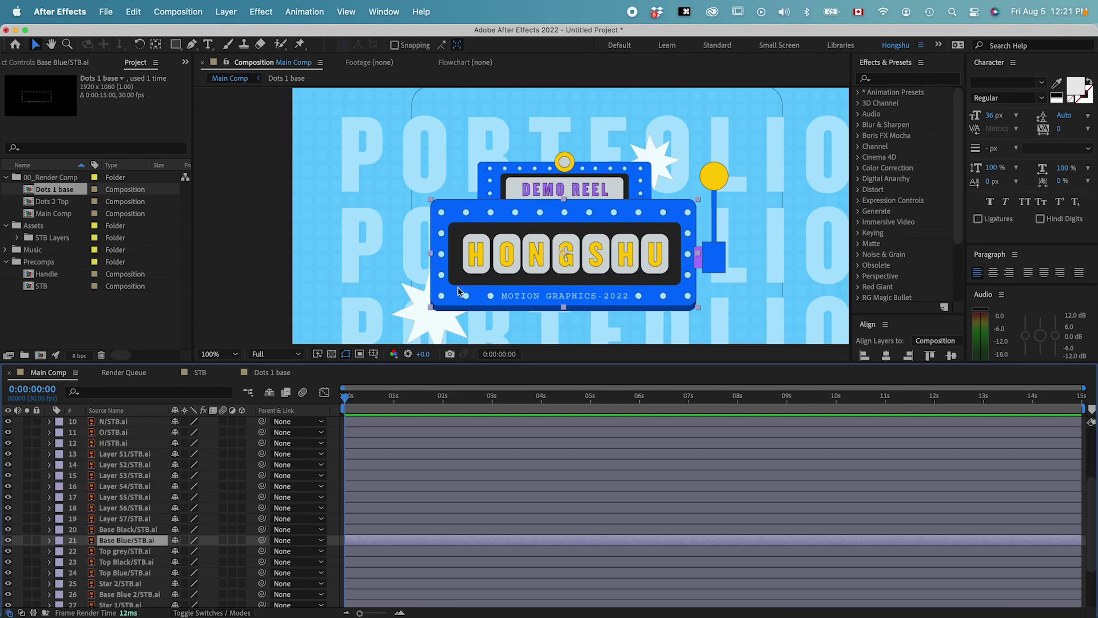
scroll(129, 535, up, 1)
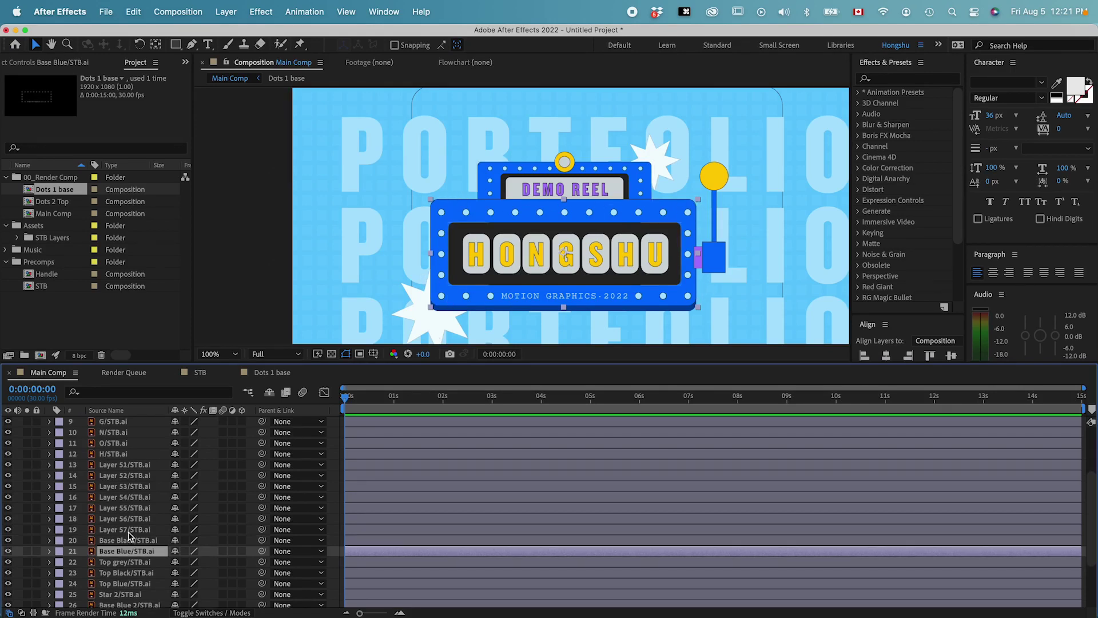
scroll(130, 521, up, 2)
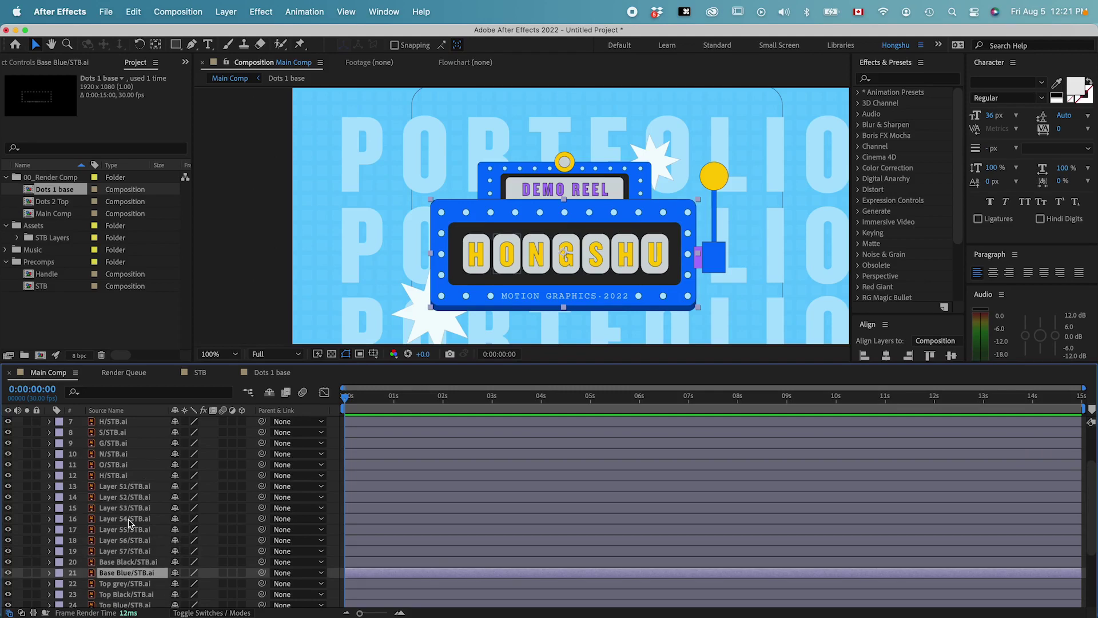
shift+click(136, 488)
scroll(128, 515, down, 9)
Step: Add Base Blue 2 to the selected base layers and precompose them as 'Base'
super+click(121, 526)
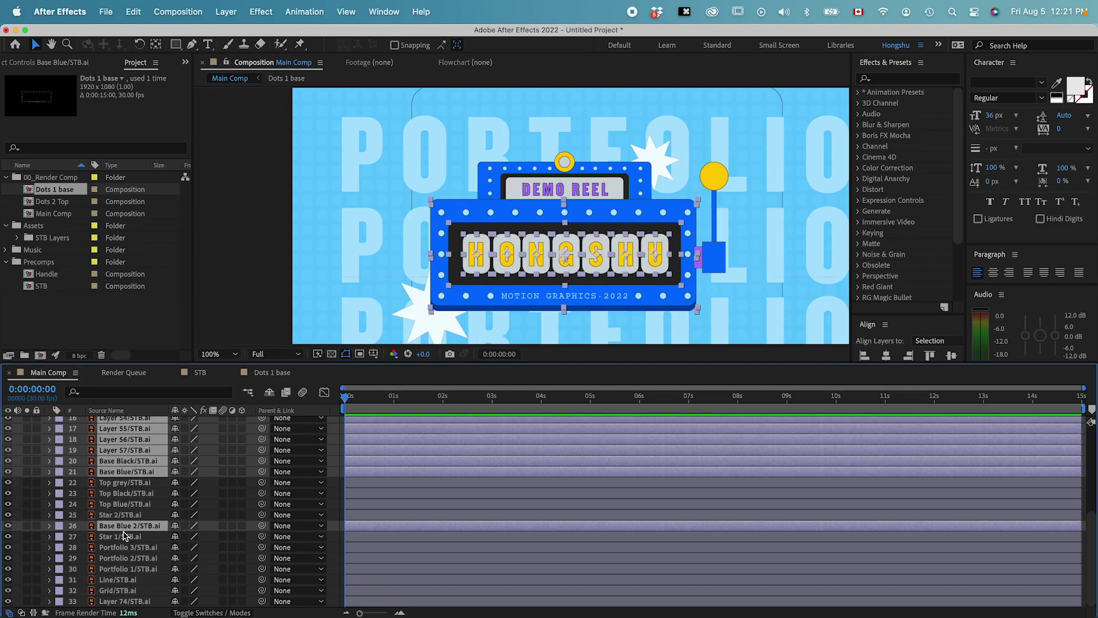
scroll(125, 518, up, 5)
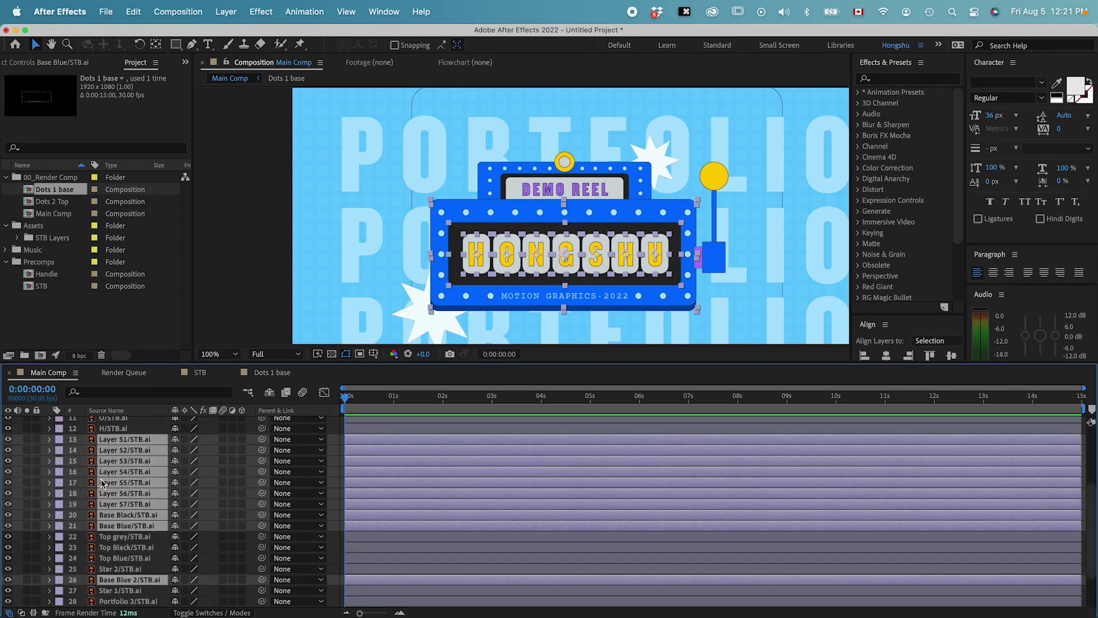
key(shift+super+c)
text(Base)
key(Return)
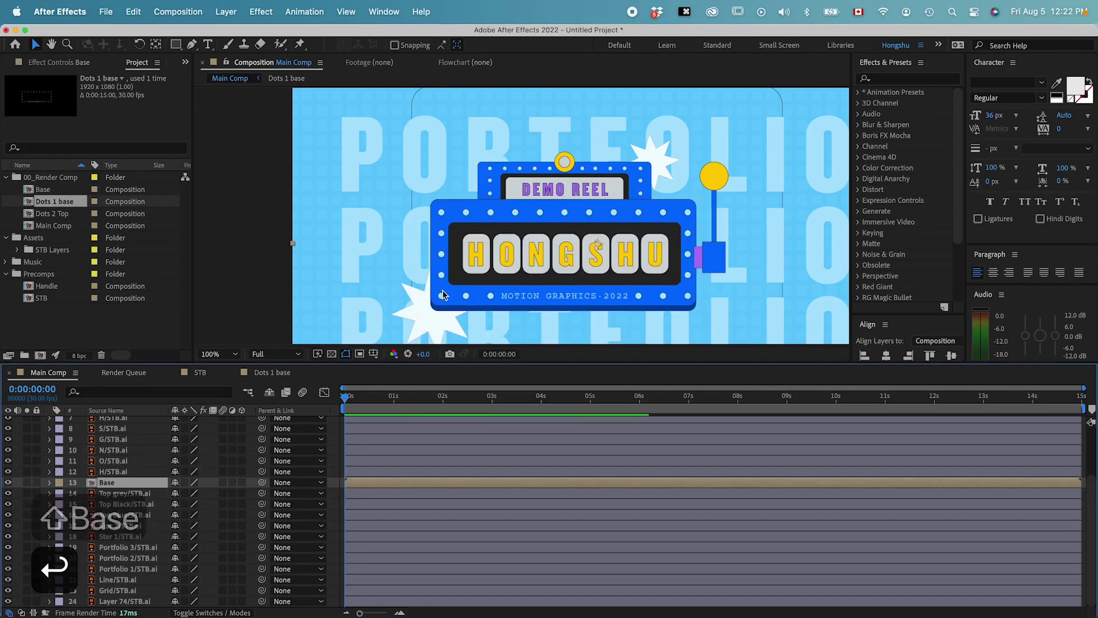
Step: Toggle the Base layer's visibility to check its contents, leaving it turned on
click(9, 483)
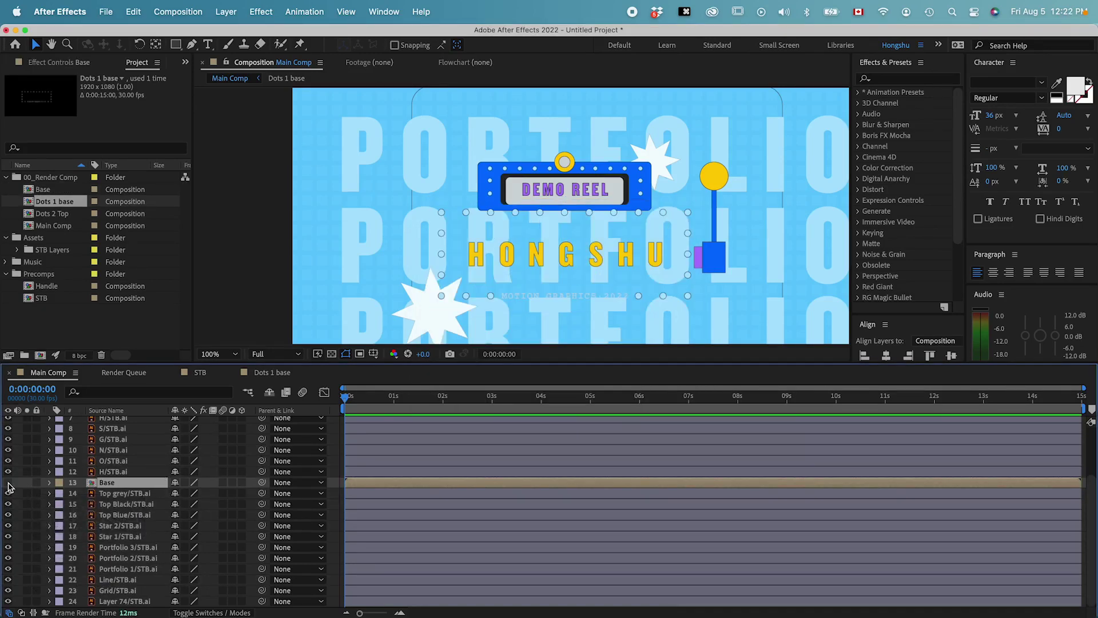
click(8, 483)
click(9, 483)
scroll(74, 501, up, 3)
click(8, 551)
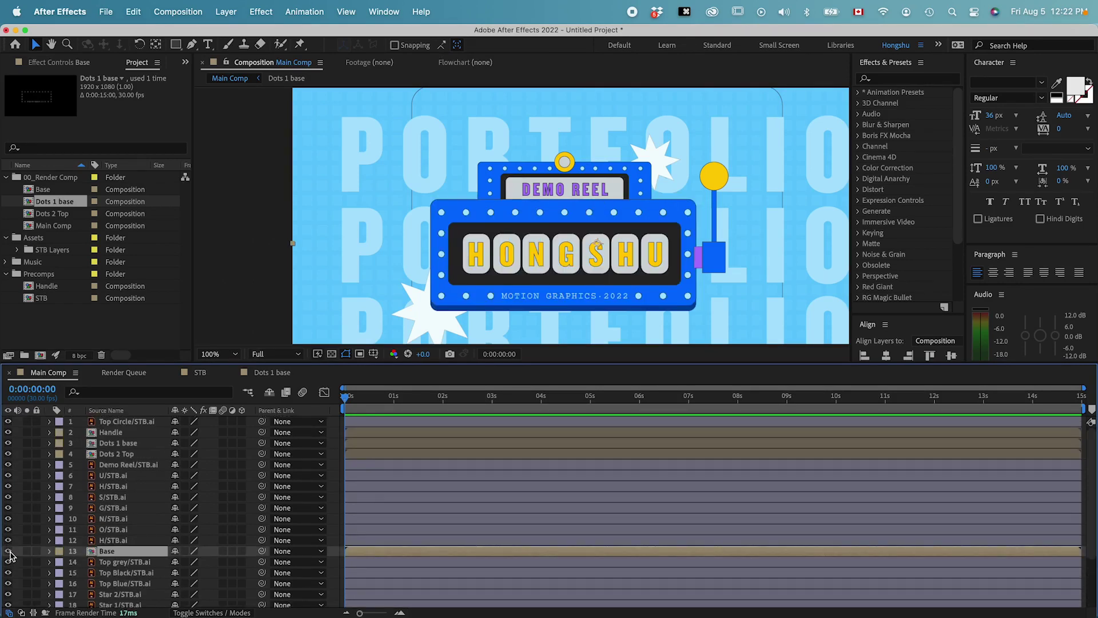
Step: Select the HONGSHU letter layers 6–12 (H to U) and precompose them as 'Hongshu'
click(123, 541)
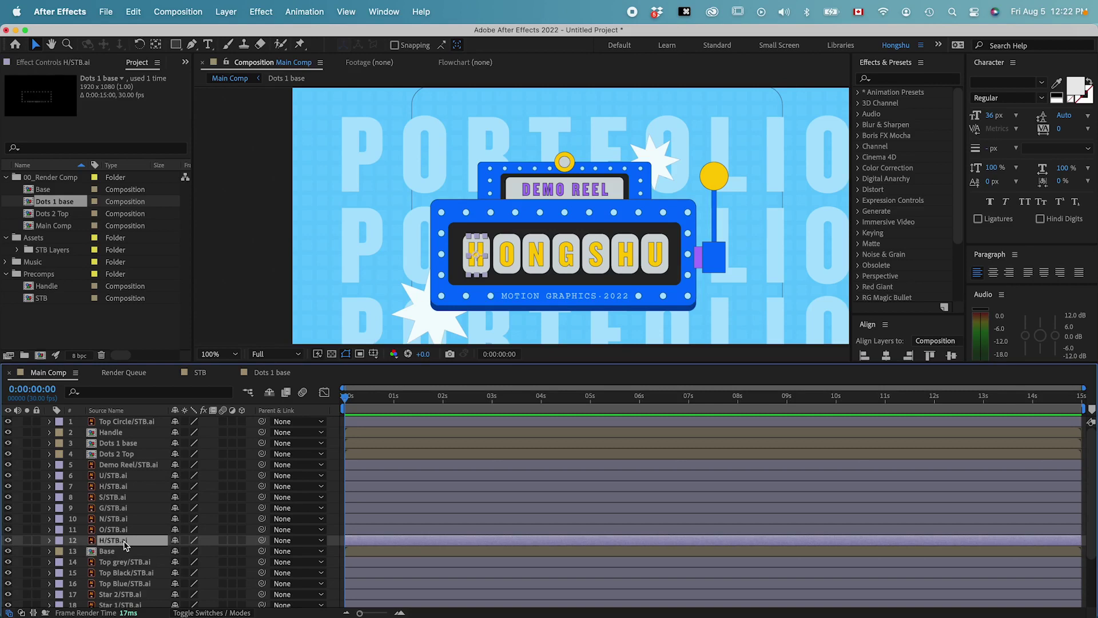
shift+click(120, 478)
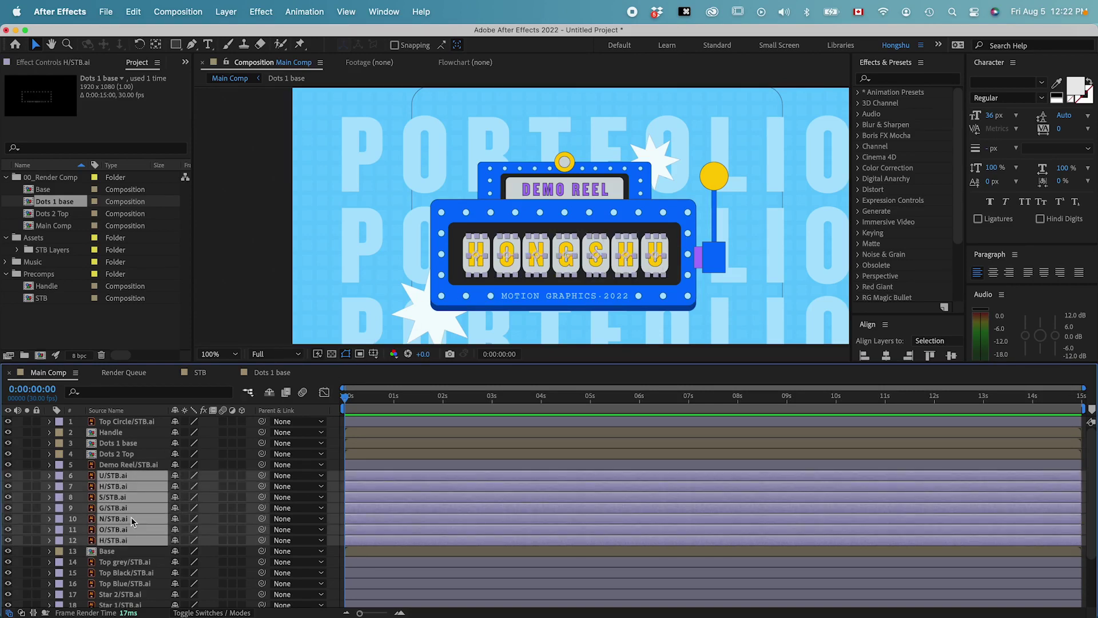
key(super+shift+c)
text(Hongshu)
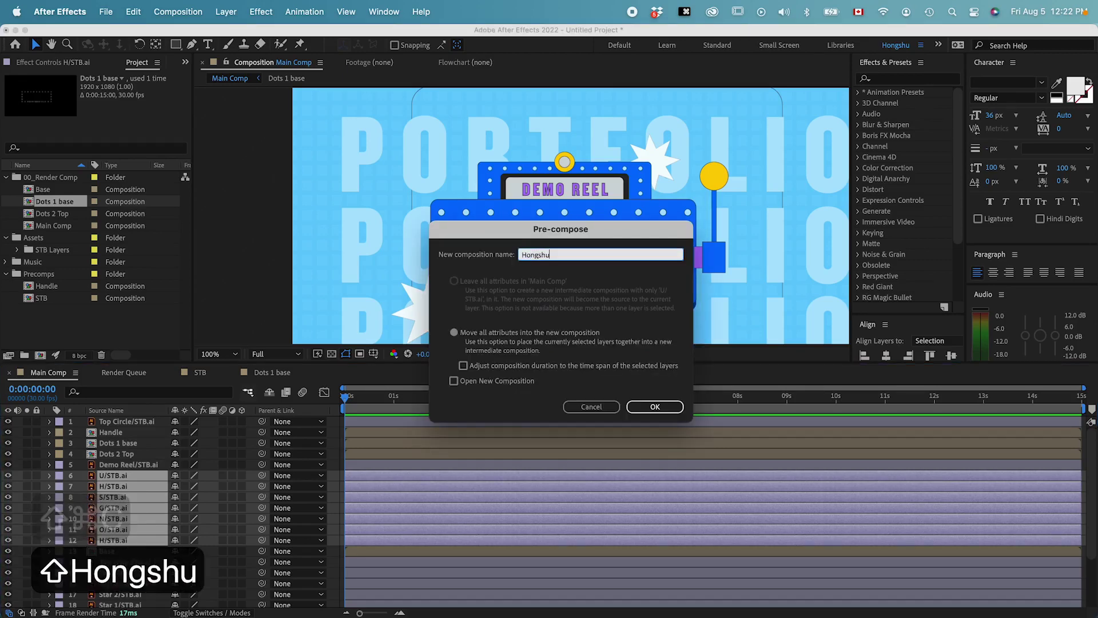
key(Return)
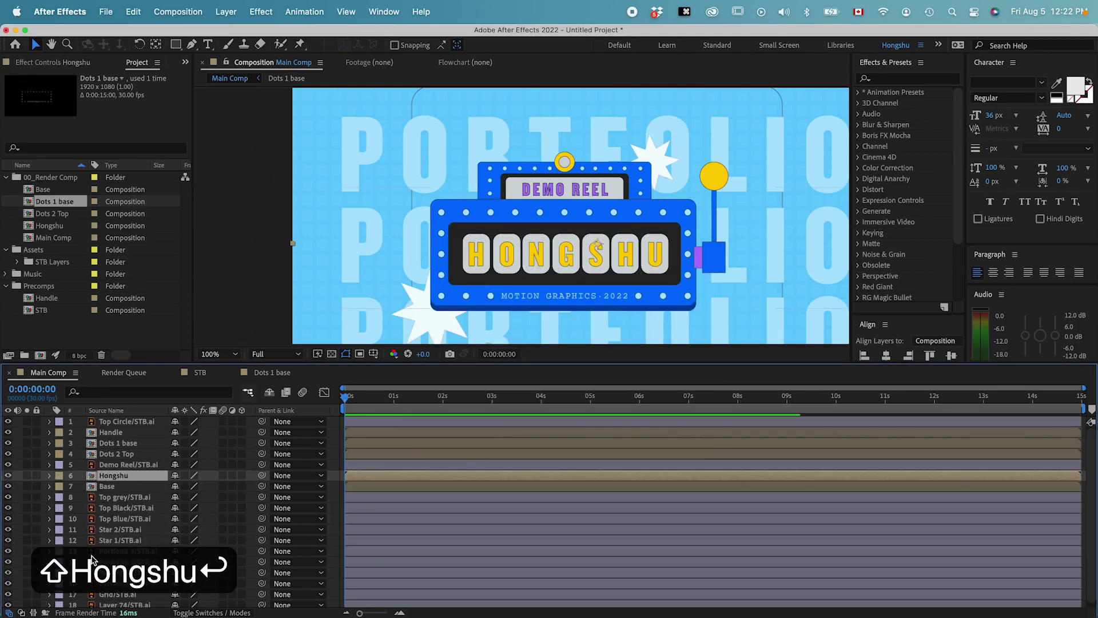
Step: Blink the Hongshu layer's visibility on and off to verify the letters
click(8, 475)
click(8, 475)
click(8, 475)
click(8, 475)
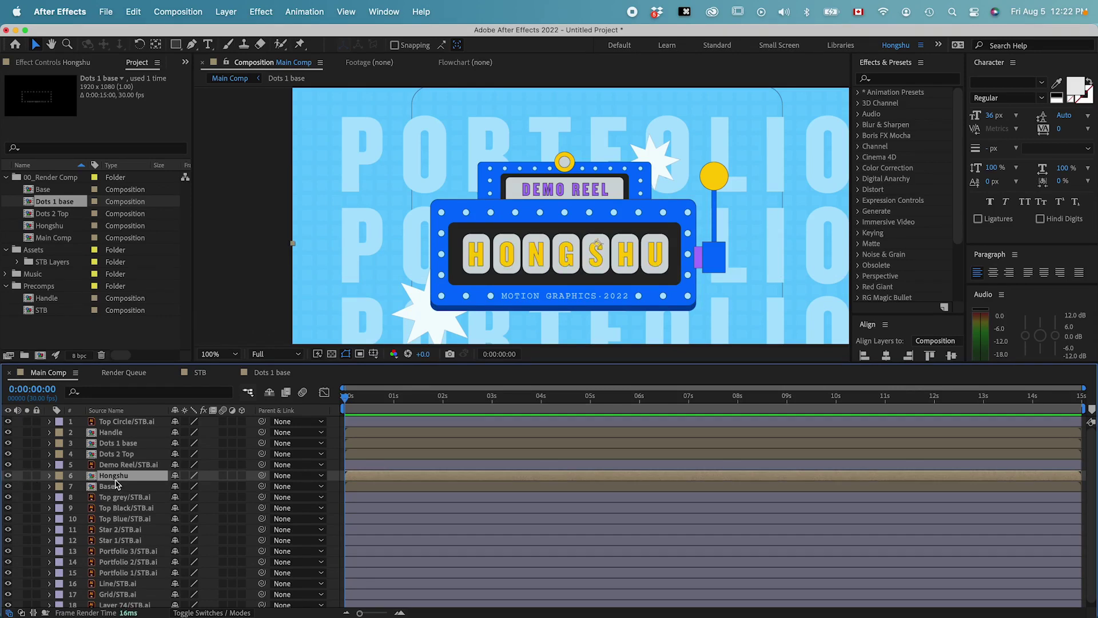
click(8, 475)
click(8, 475)
Step: Toggle visibility of Base, Dots 1 base and Dots 2 Top to identify their contents
click(106, 486)
click(8, 486)
click(8, 486)
click(114, 443)
click(8, 443)
click(8, 443)
click(8, 443)
click(8, 442)
click(123, 454)
click(8, 454)
click(8, 453)
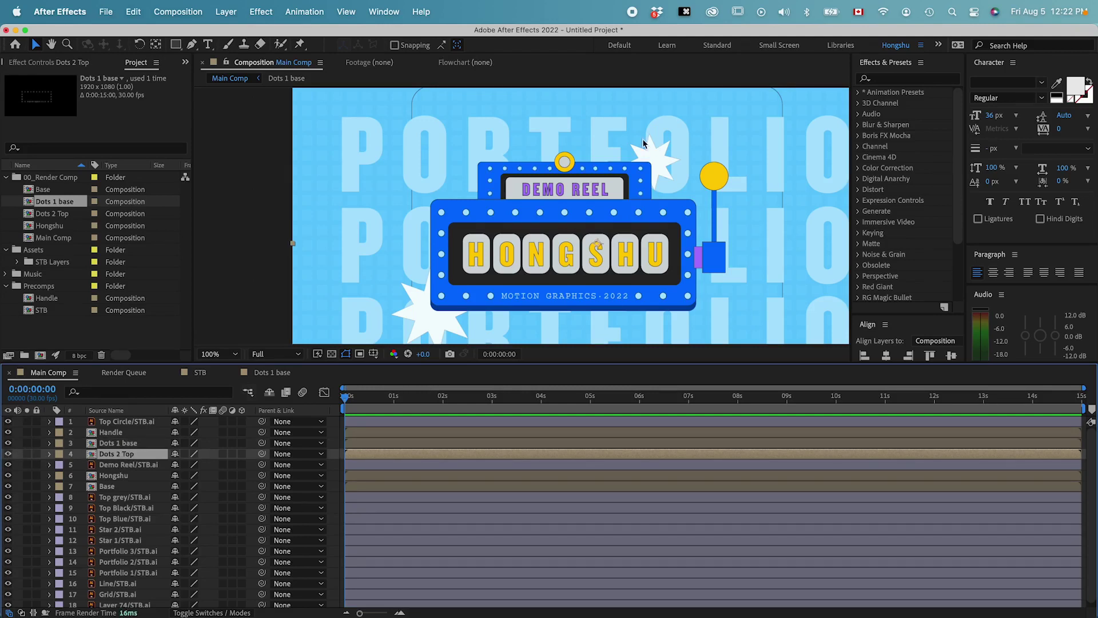
Step: Select the Top grey, Top Black, Top Blue and Top Circle layers together
scroll(131, 502, down, 1)
click(129, 499)
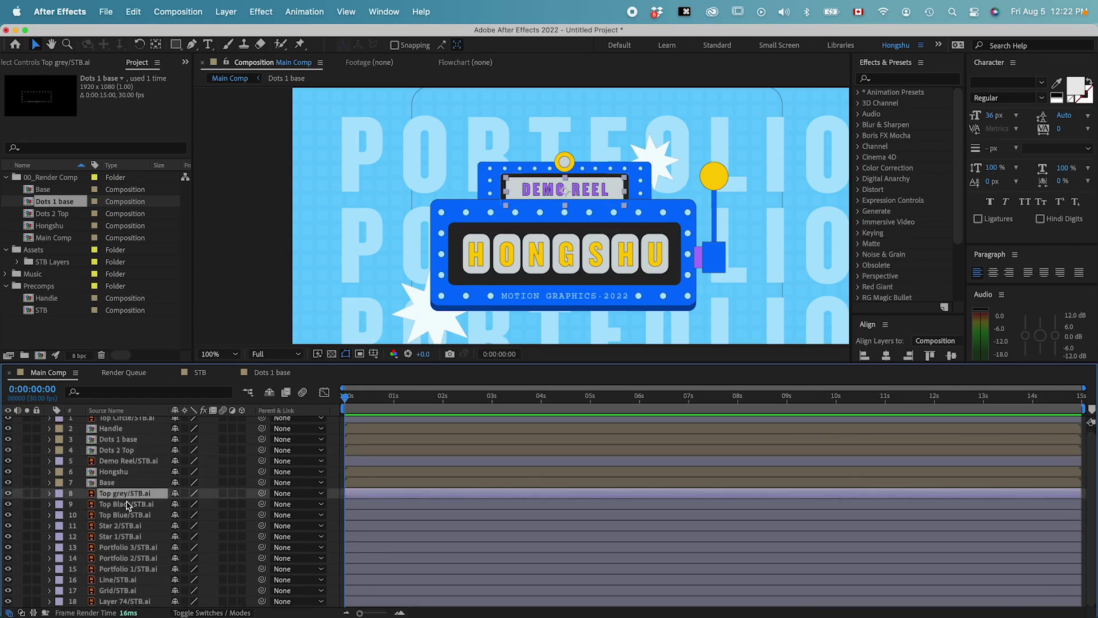
shift+click(128, 504)
shift+click(132, 518)
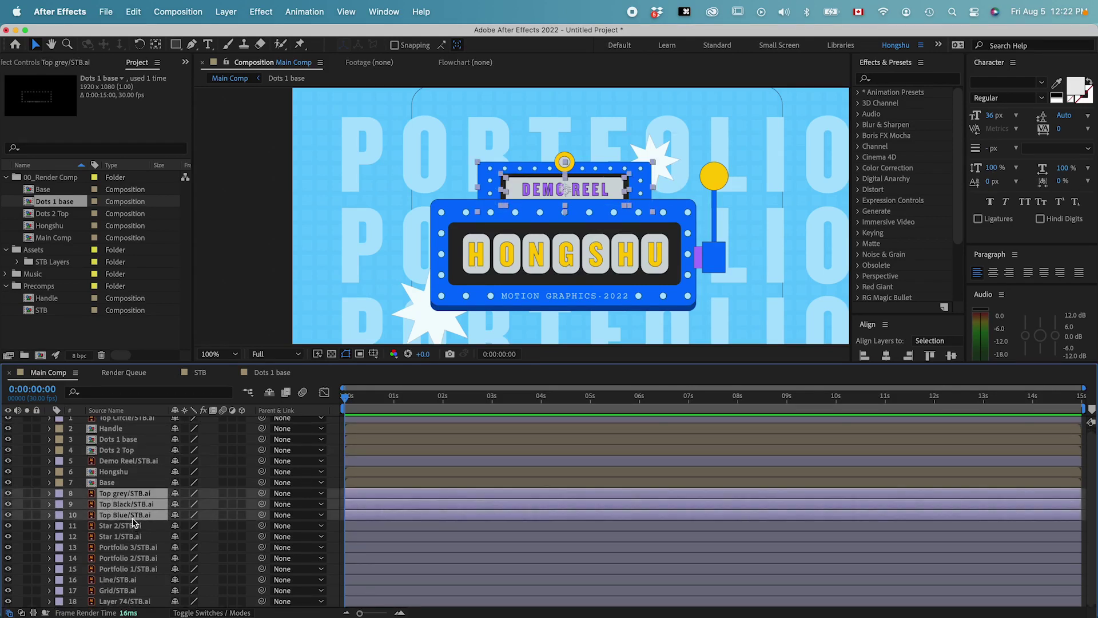
scroll(127, 520, up, 1)
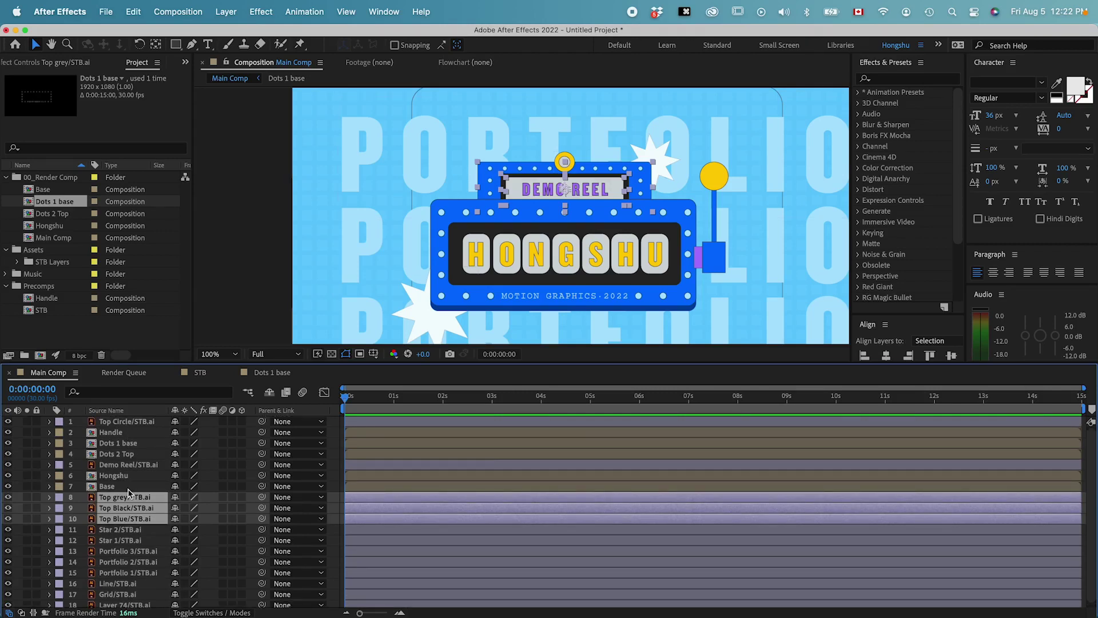
super+click(134, 422)
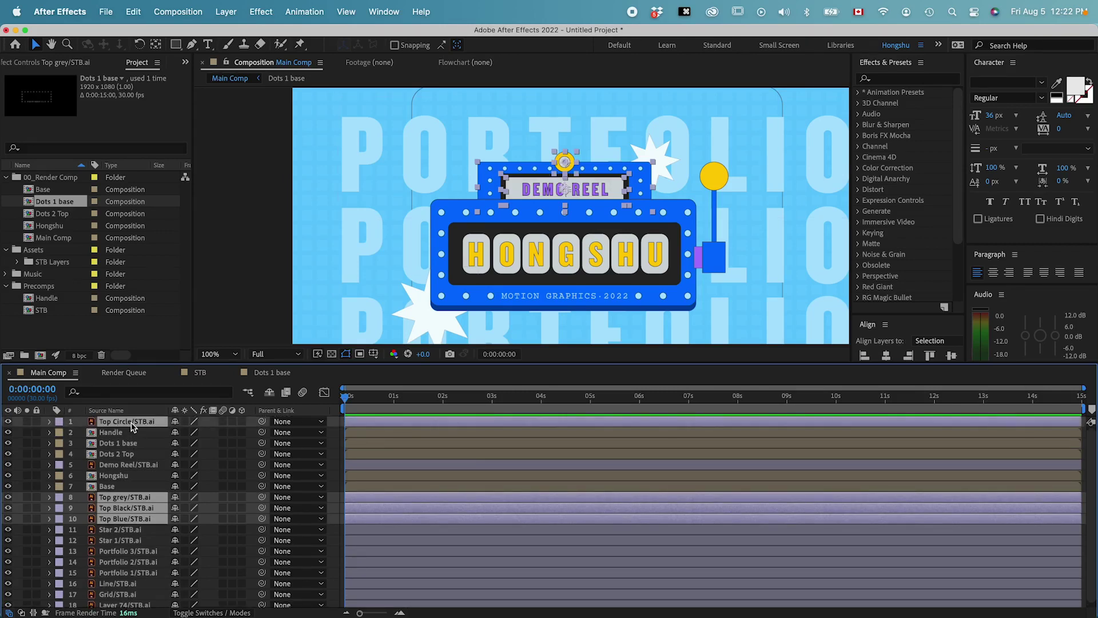
super+click(134, 425)
super+click(122, 531)
super+click(120, 539)
super+click(117, 529)
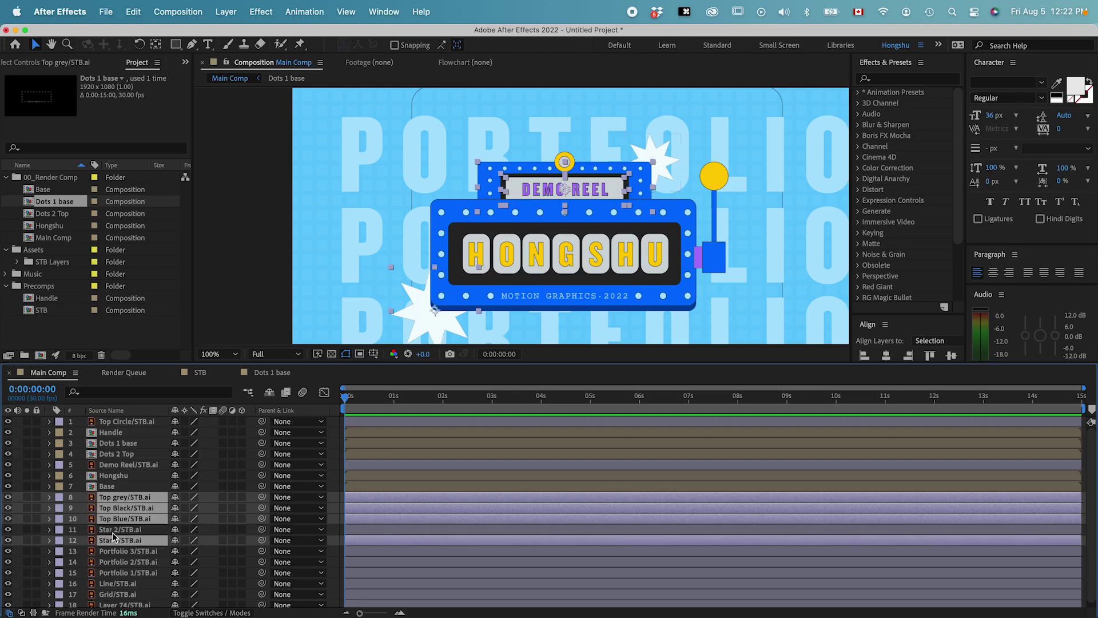
super+click(116, 540)
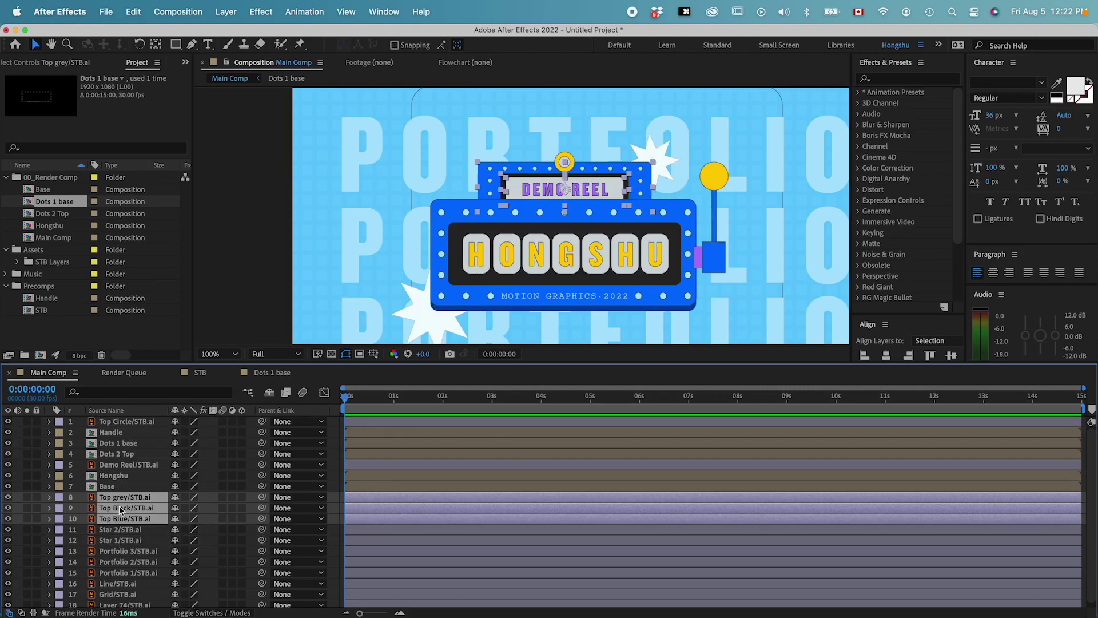
super+click(135, 424)
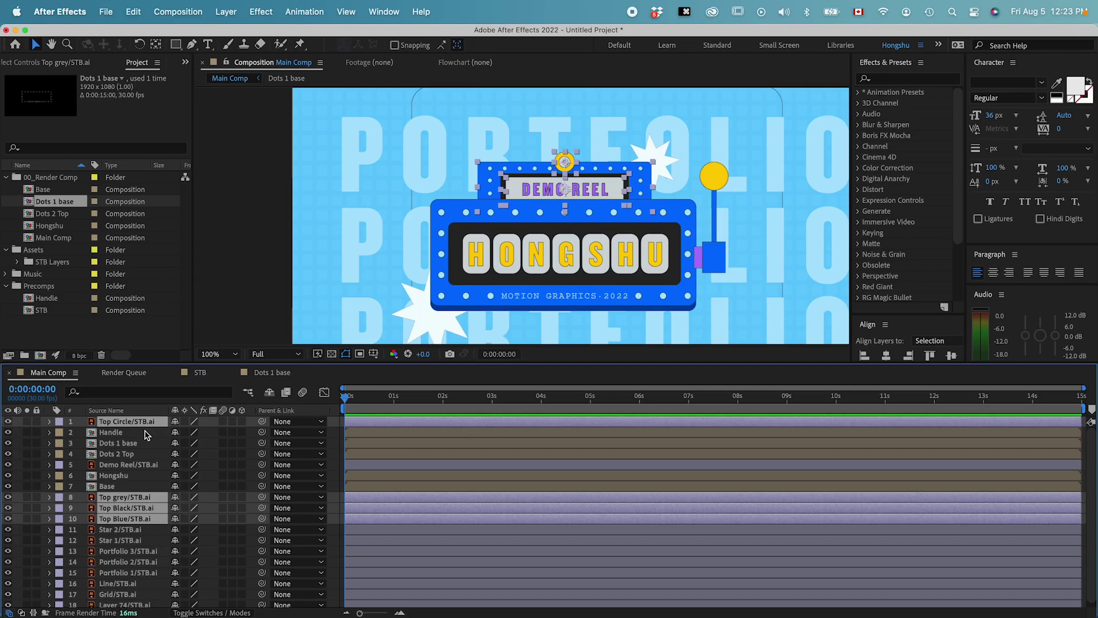
Step: Precompose the four selected top sign layers into a comp named 'Top'
key(shift+super+c)
text(Top)
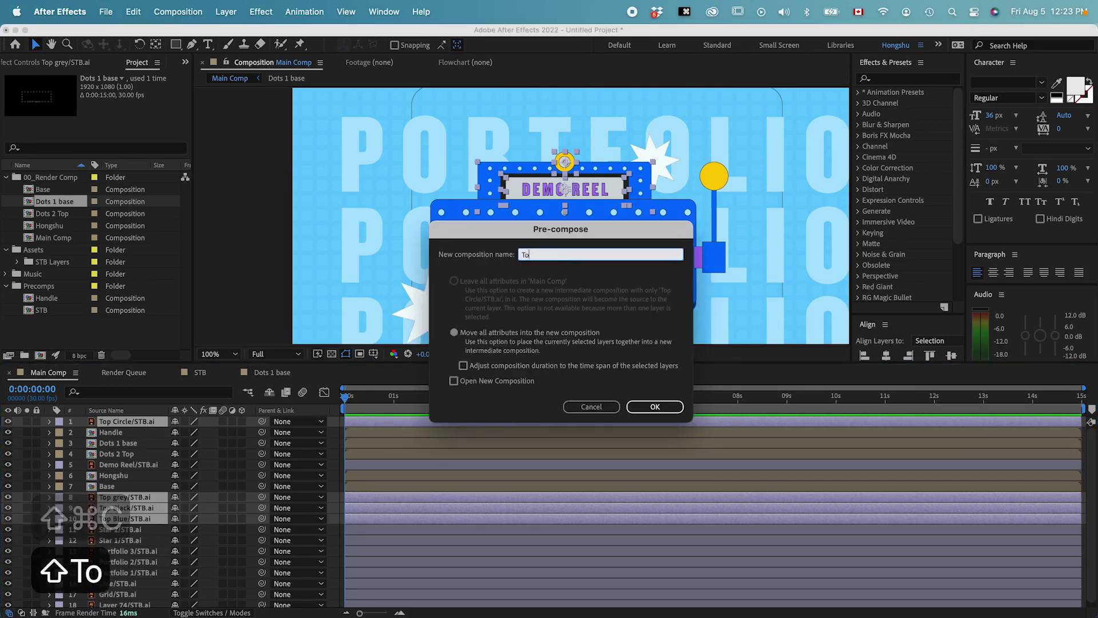
key(Return)
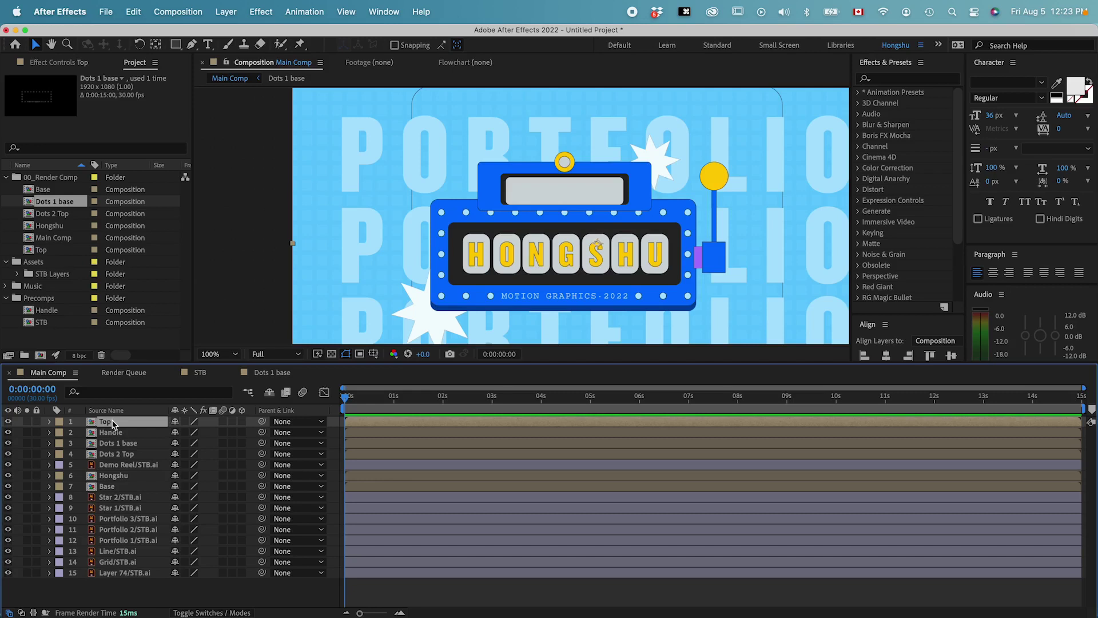
Step: Drag the Top precomp down the stack to sit directly below Base at layer 7
drag(112, 425, 113, 491)
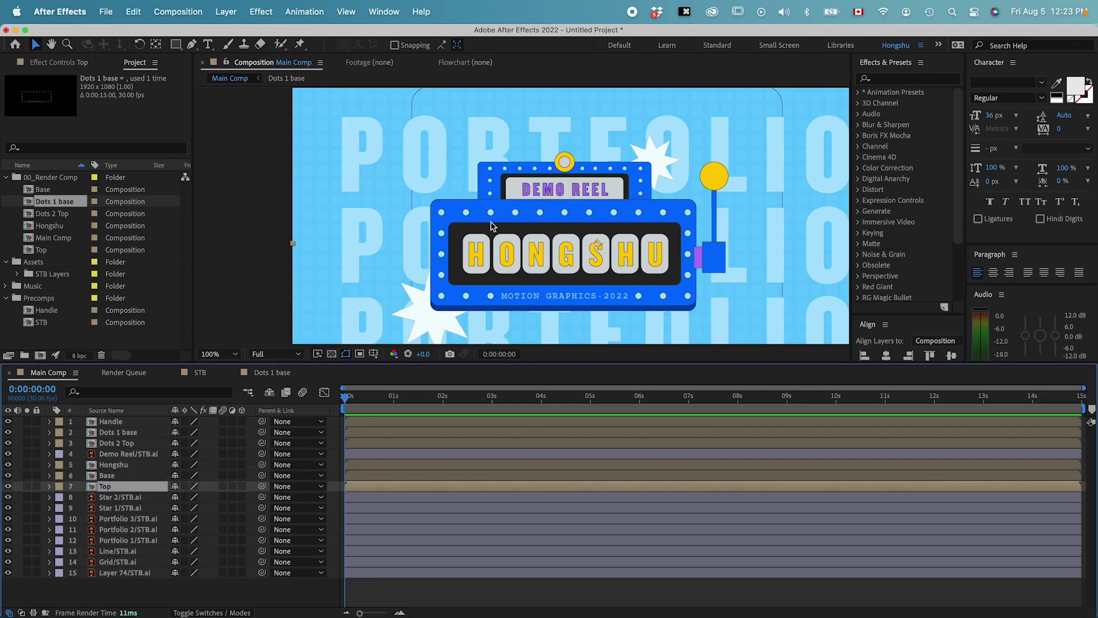
drag(111, 487, 111, 475)
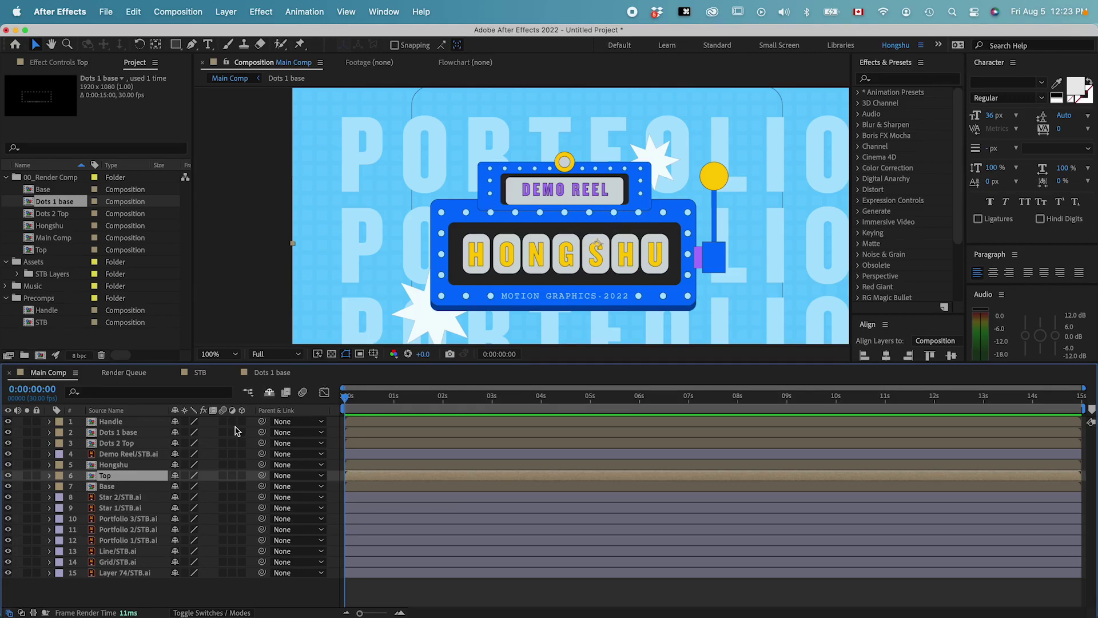
drag(116, 479, 120, 486)
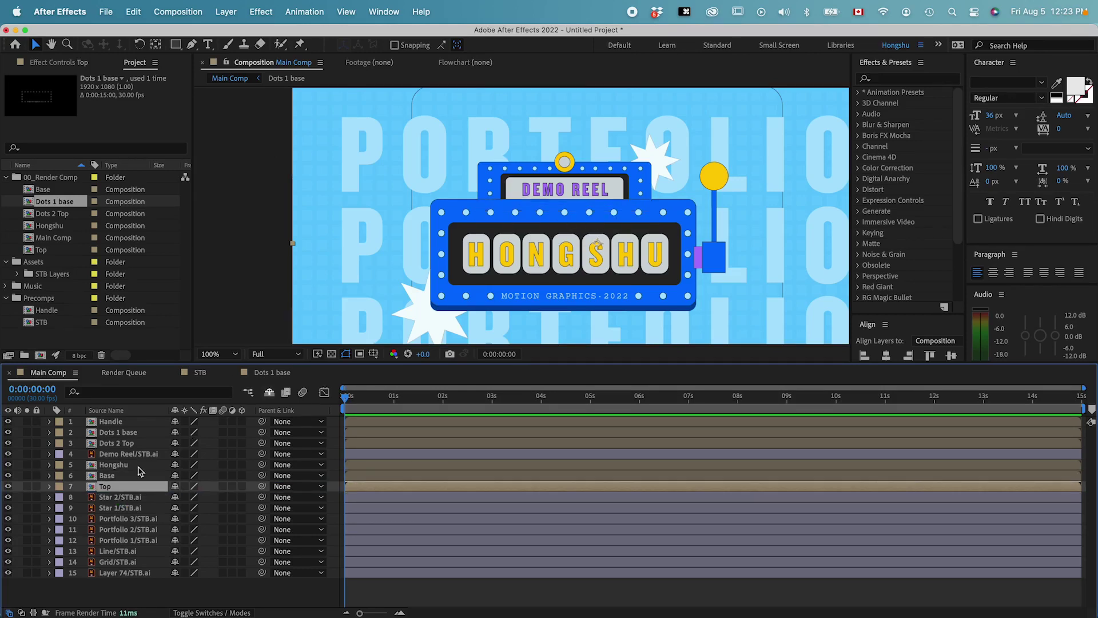
Step: Give the Star 2 and Star 1 layers yellow labels
click(117, 496)
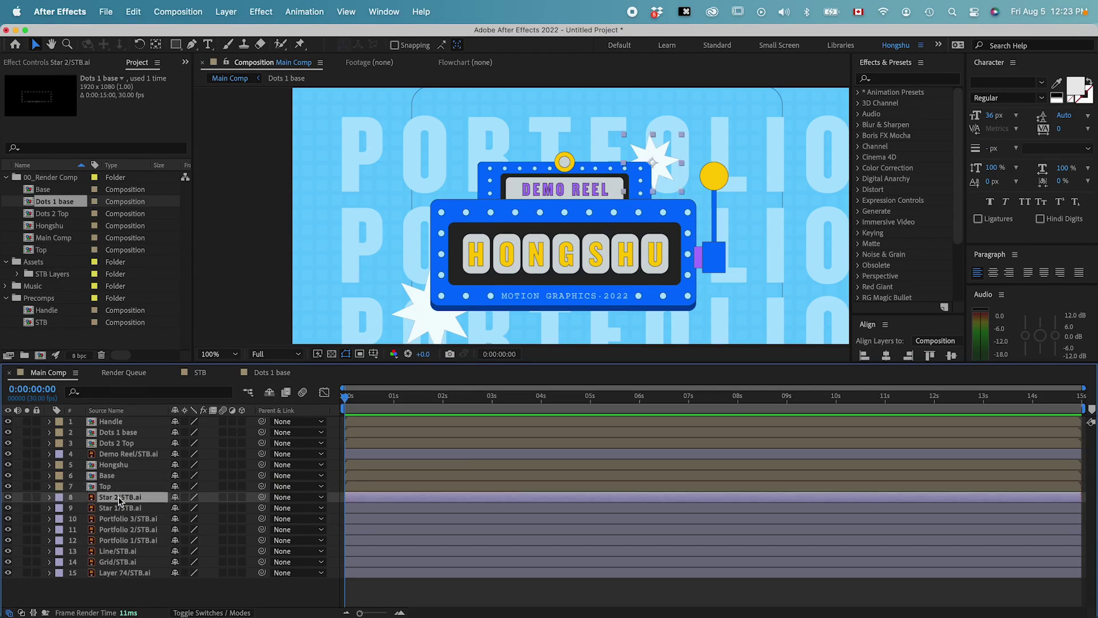
click(59, 497)
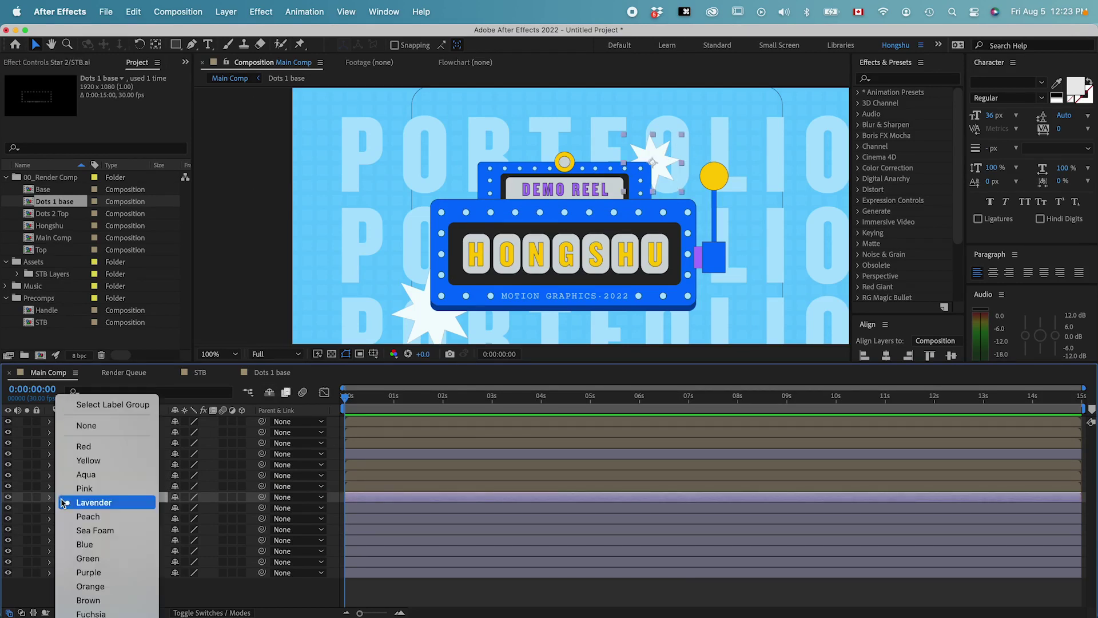
click(84, 462)
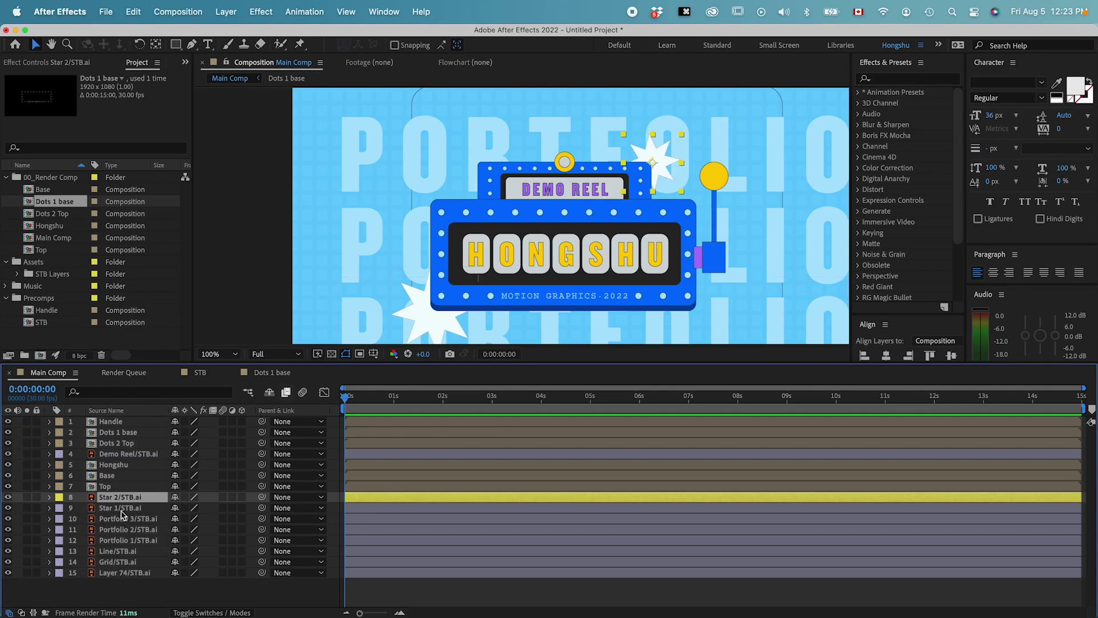
click(121, 511)
click(59, 508)
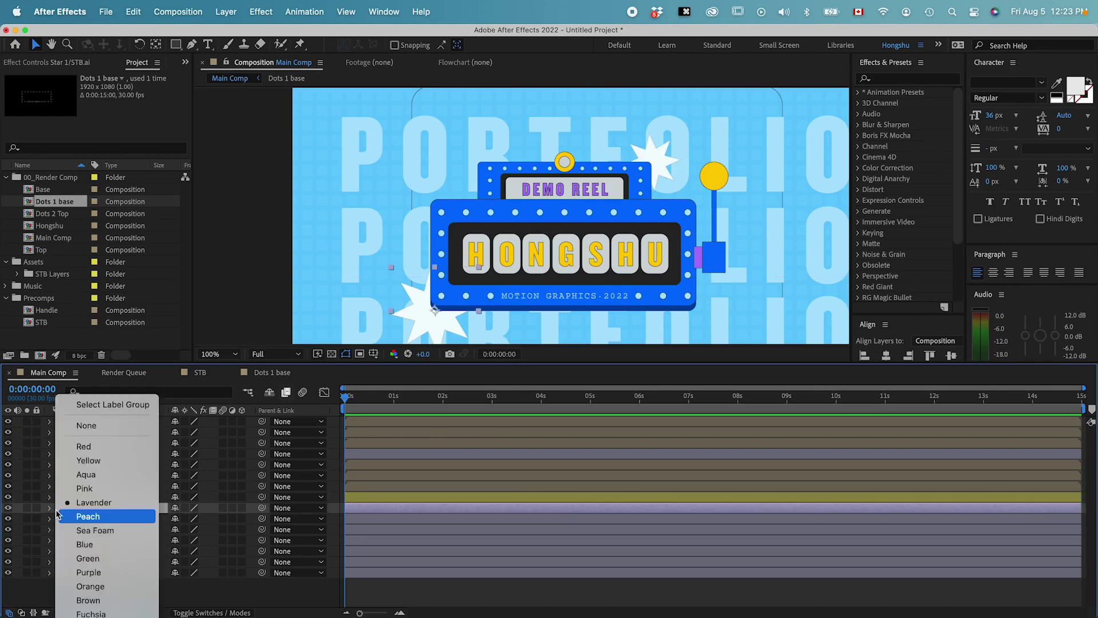
click(96, 461)
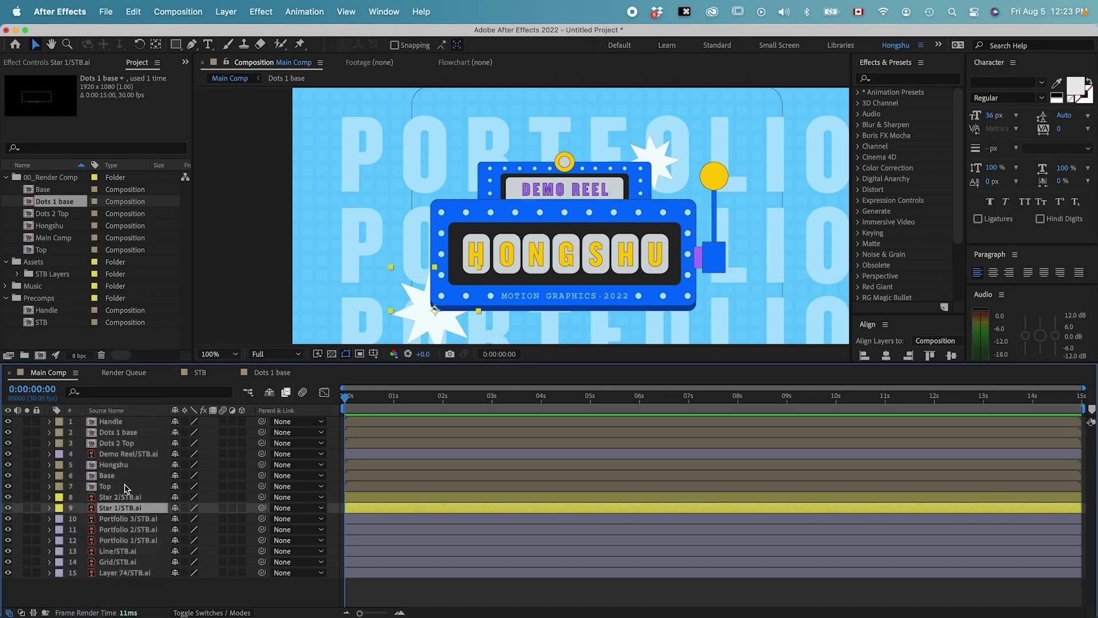
Step: Select Portfolio 1–3 and set their label colour to Aqua
click(122, 520)
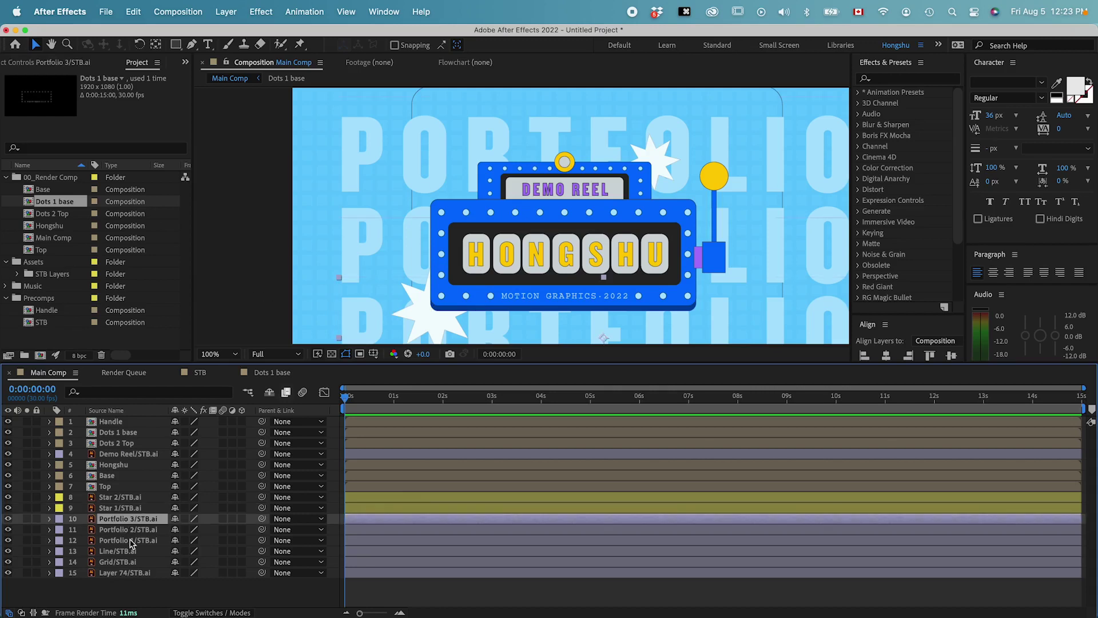
shift+click(130, 541)
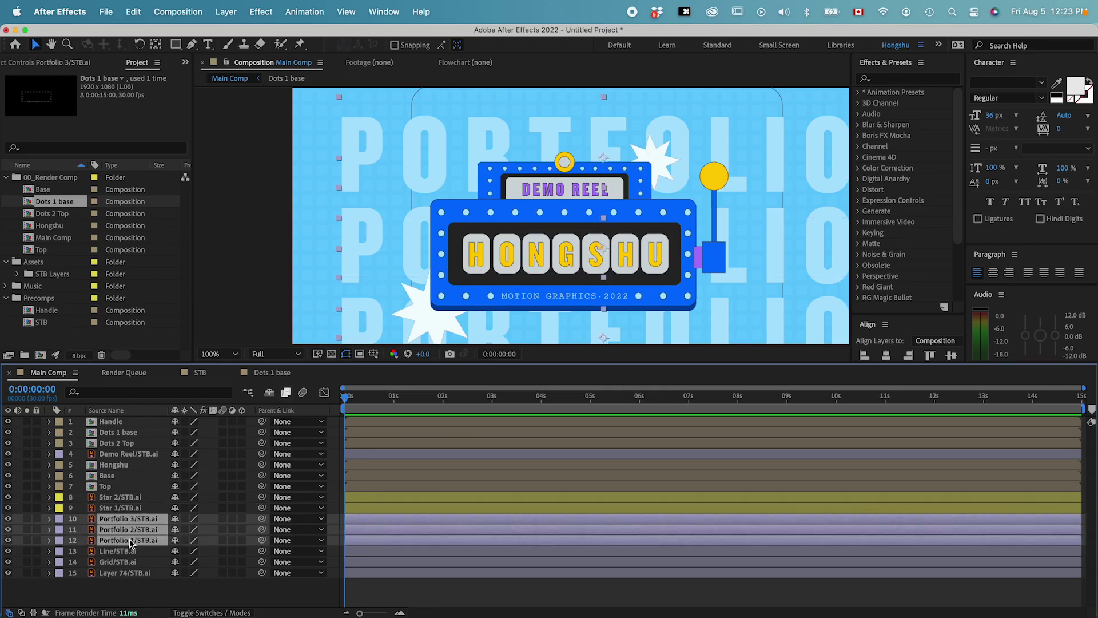
click(60, 519)
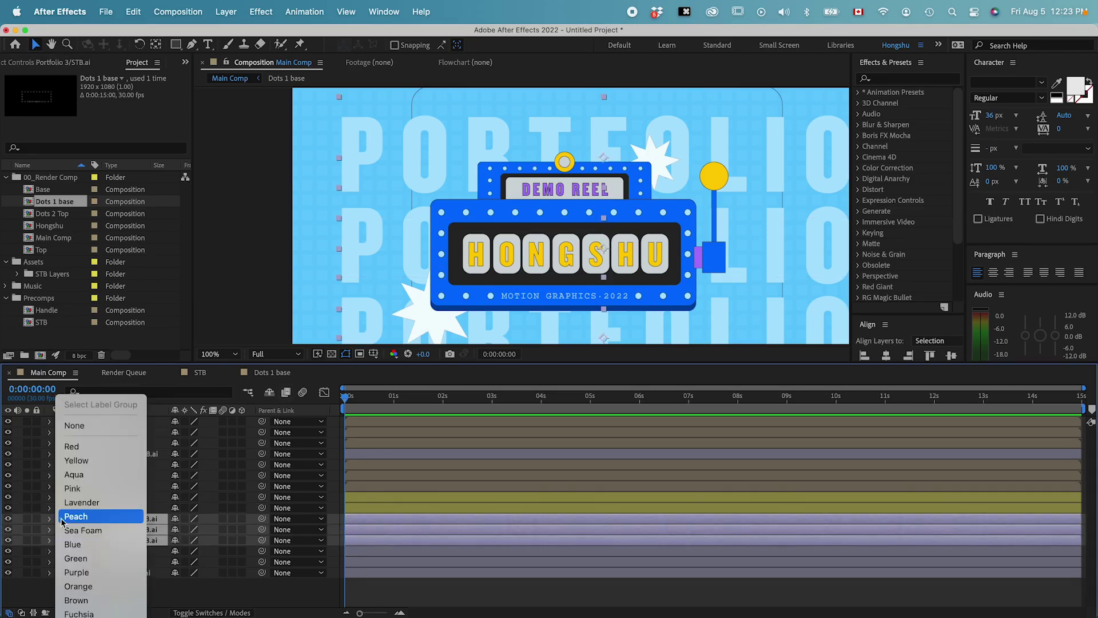
click(75, 475)
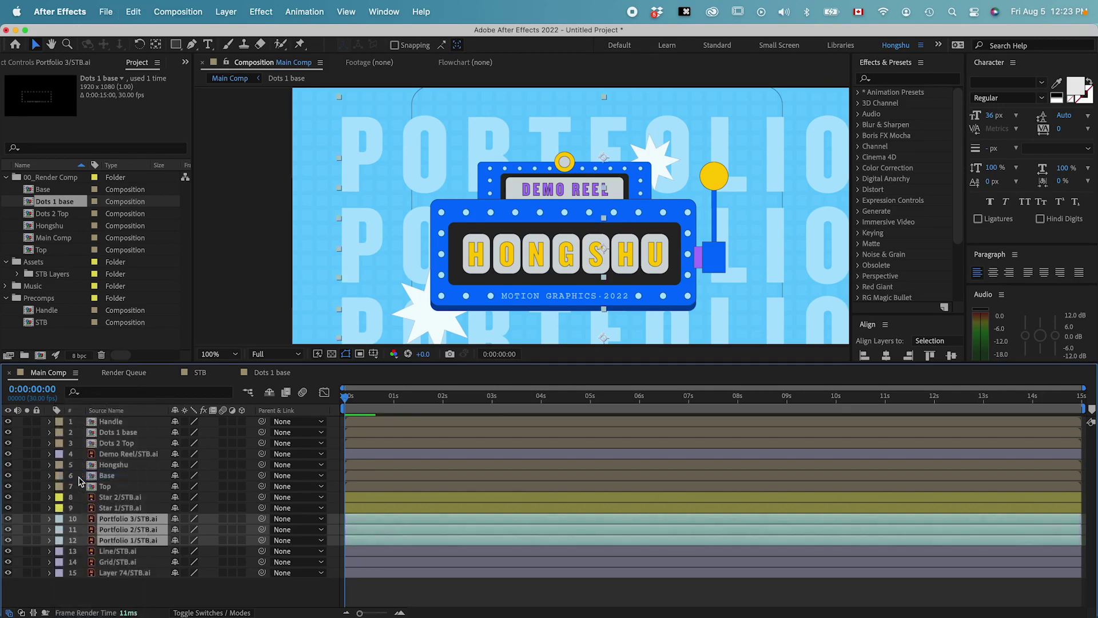
Step: Set the Line layer's label to Blue, then select Grid and Layer 74
click(127, 553)
key(space)
drag(579, 210, 575, 95)
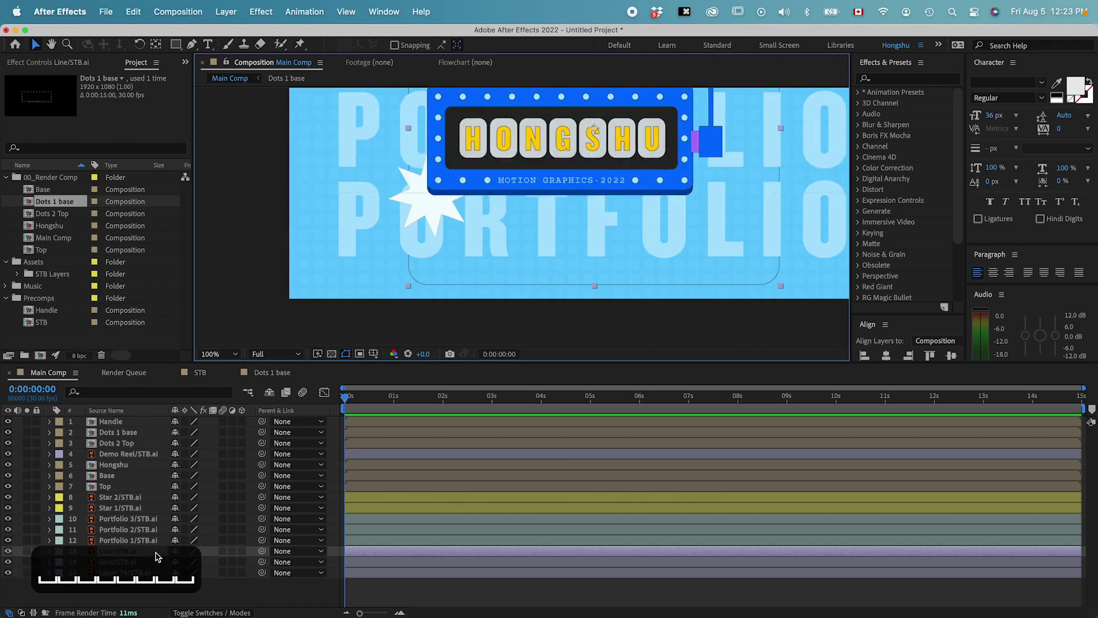
click(59, 551)
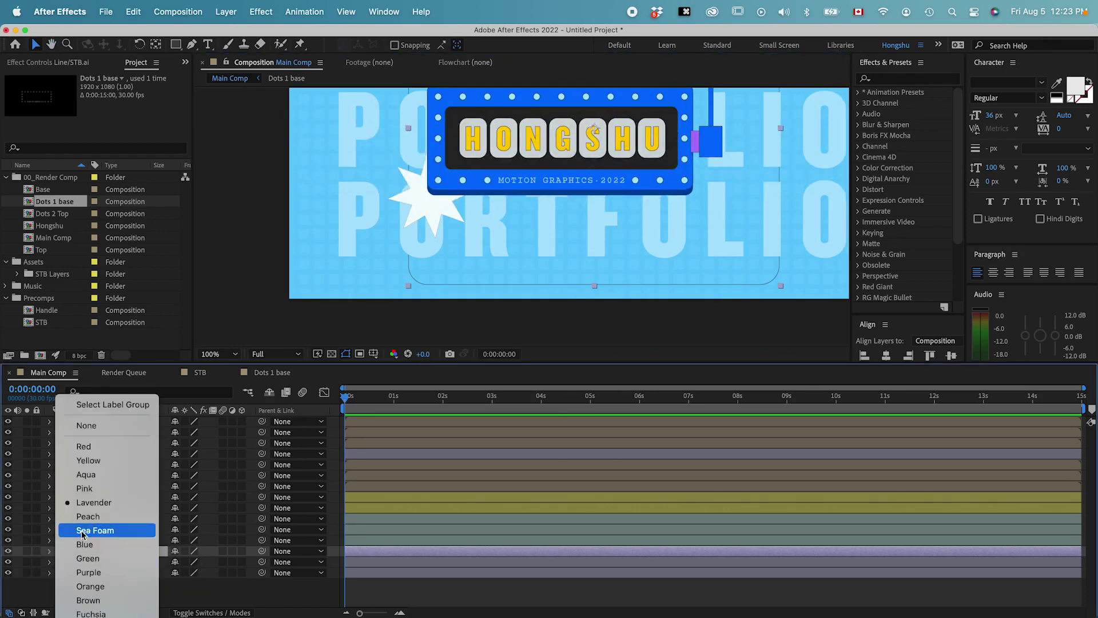
click(84, 544)
click(117, 564)
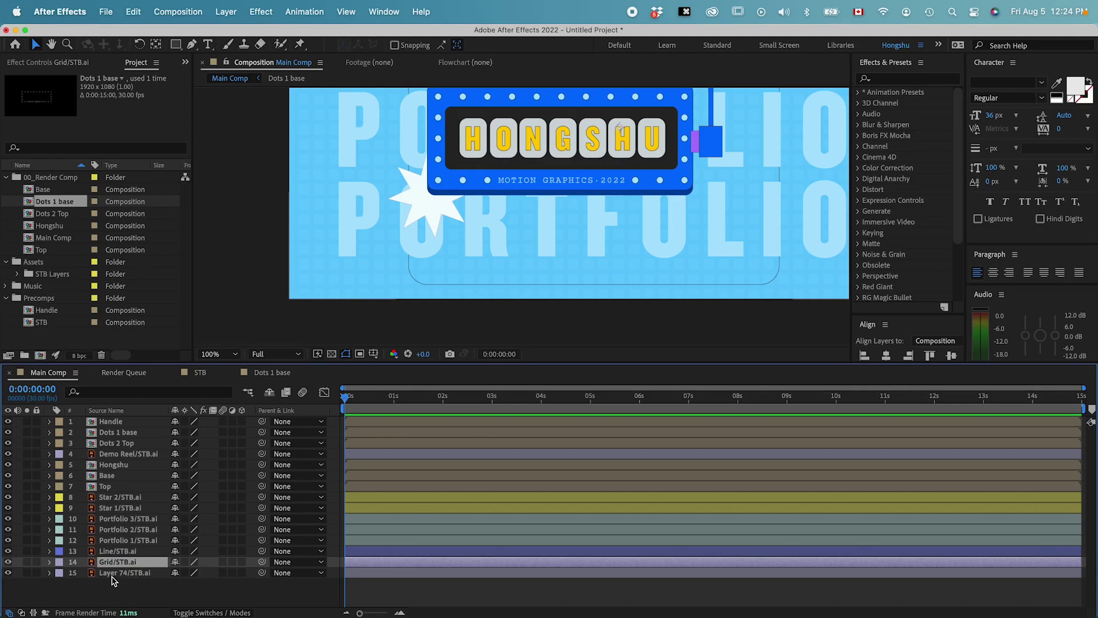
shift+click(116, 575)
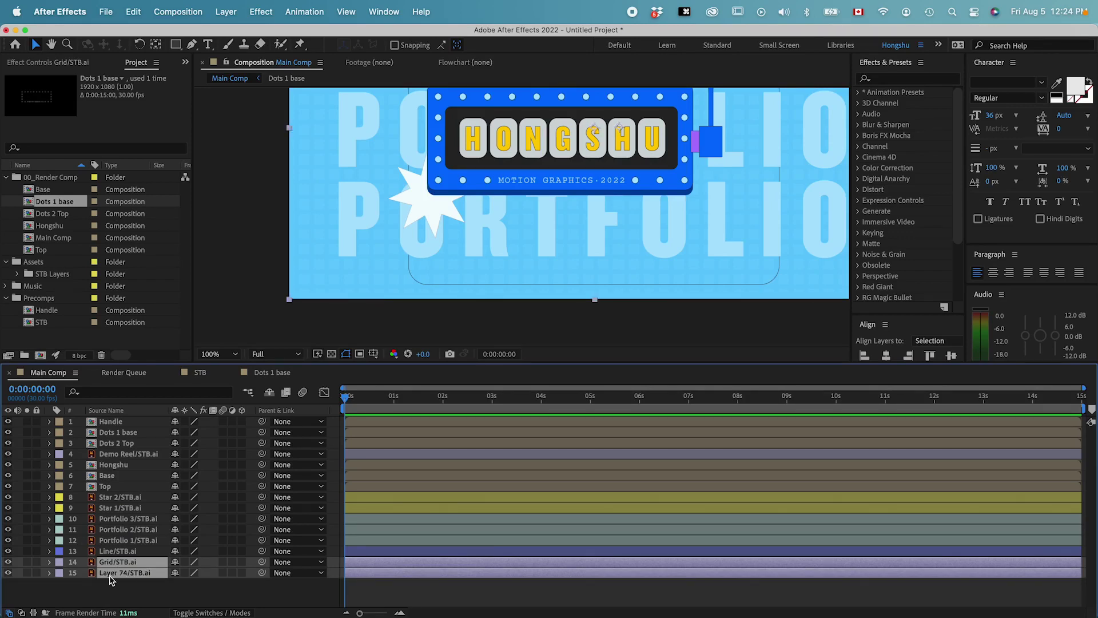
Step: Precompose the selected Grid and Layer 74 into a new comp named 'Background'
key(super+shift+c)
text(Ba)
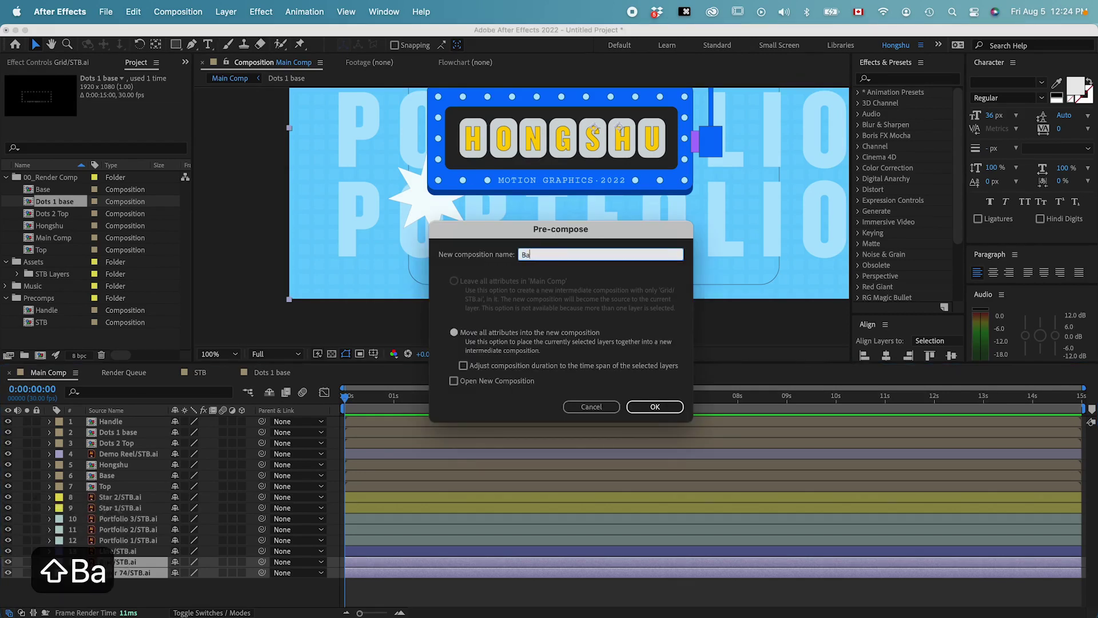
text(ckground)
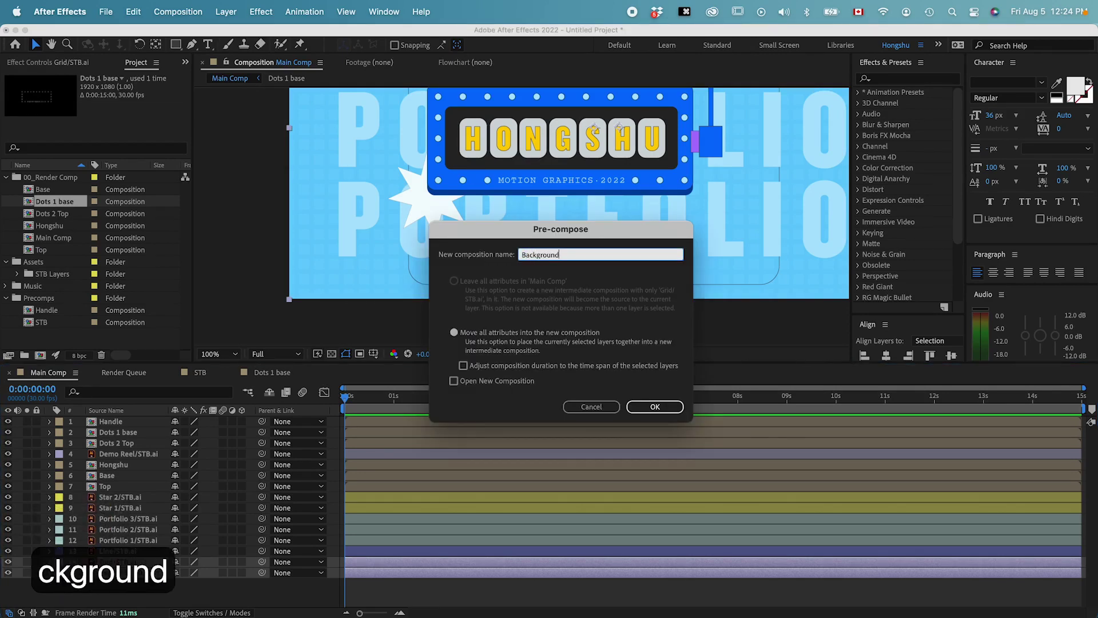
key(Return)
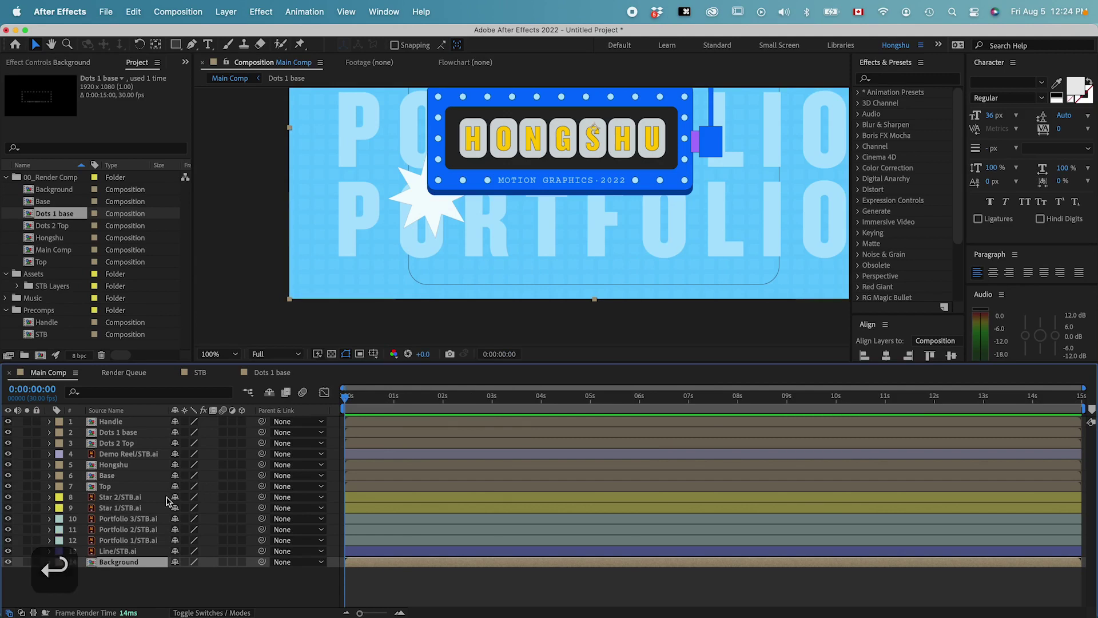
scroll(447, 268, down, 2)
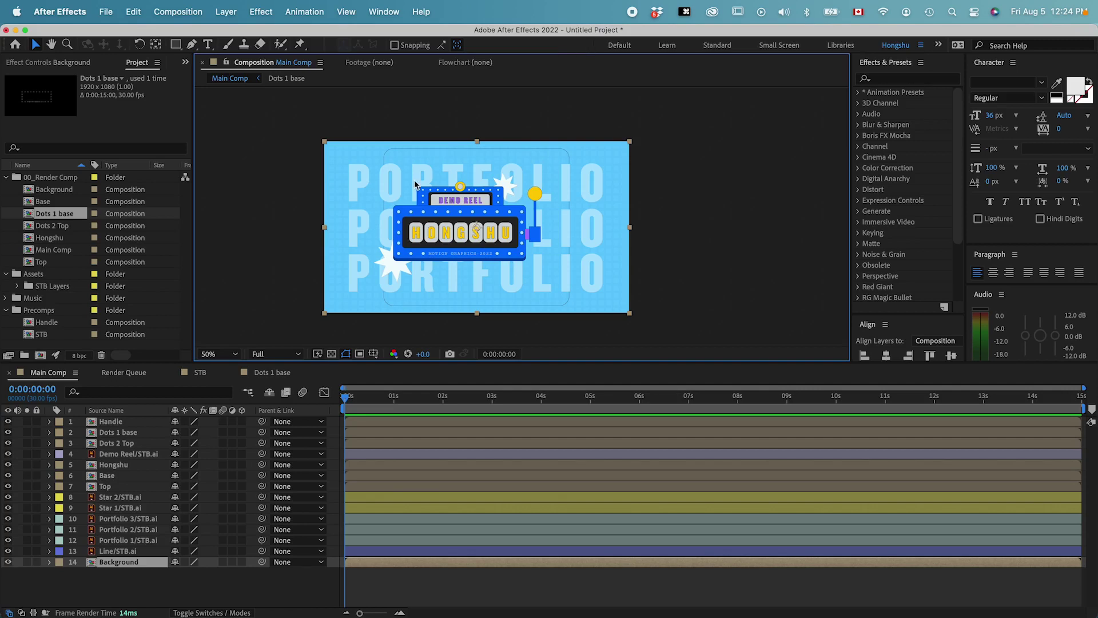
Step: Save As 'Intro Animation.aep' in the Desktop's Intro to After Effects folder
click(106, 12)
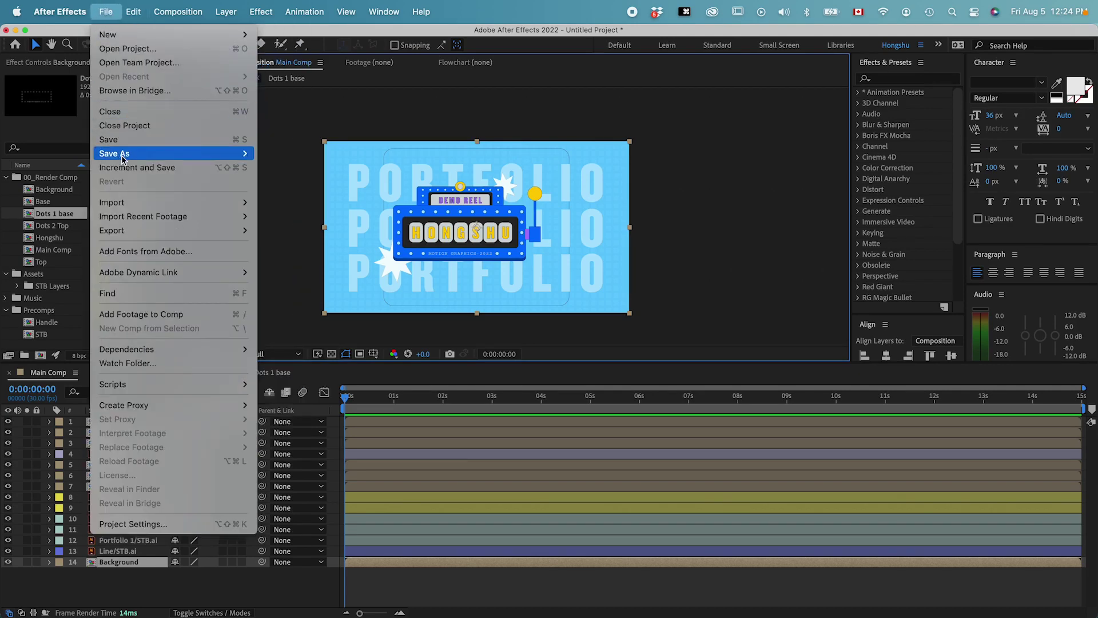
mouse_move(123, 157)
click(276, 153)
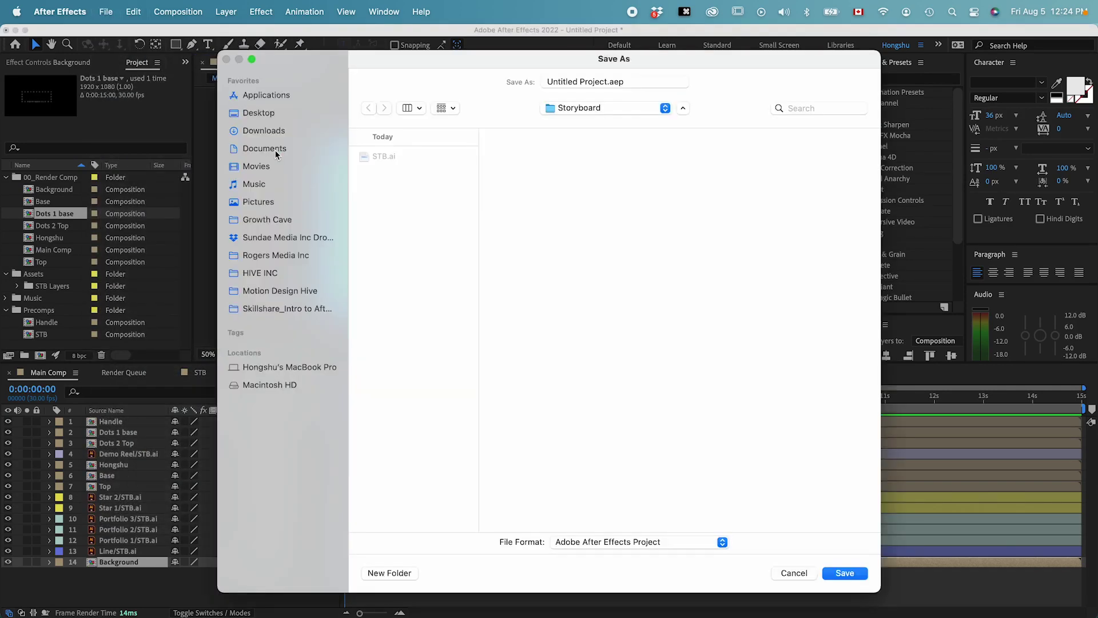
click(270, 132)
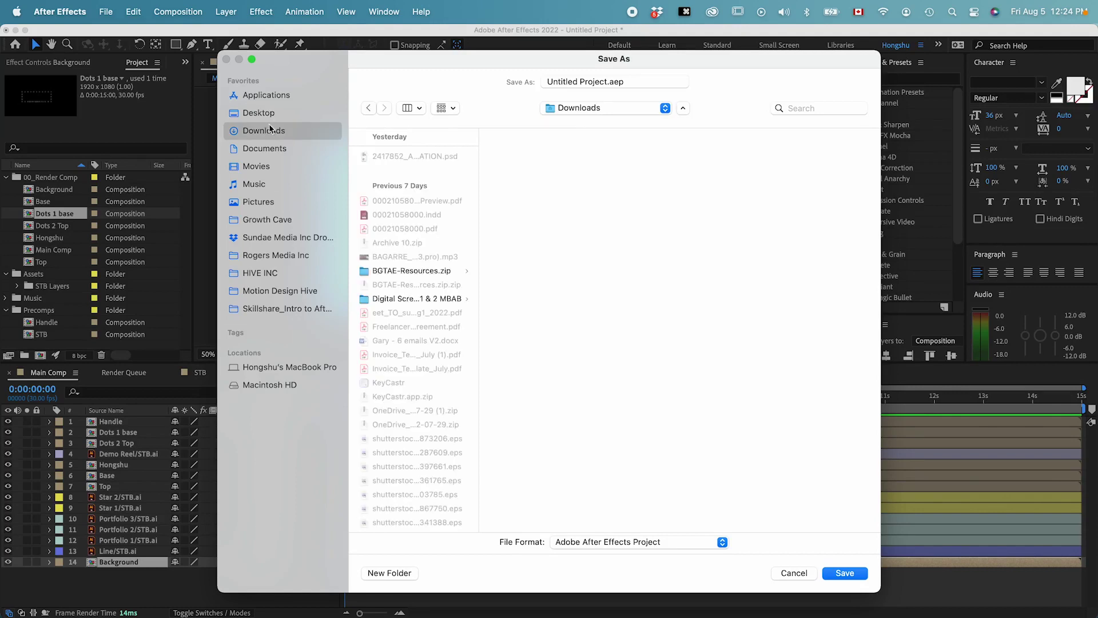
click(271, 114)
click(416, 165)
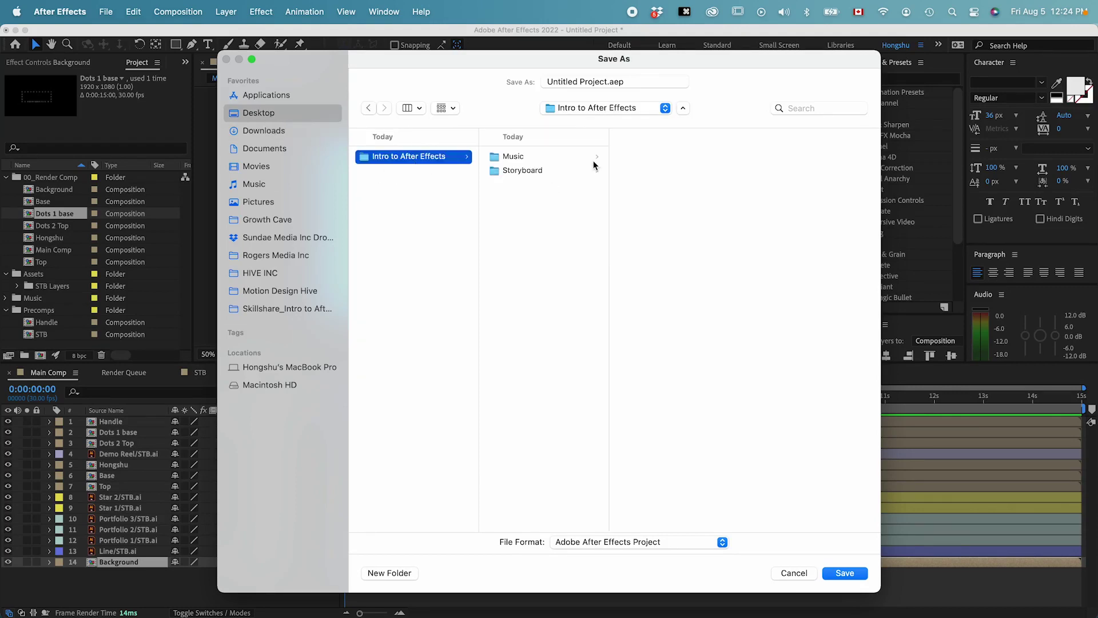
drag(608, 82, 473, 80)
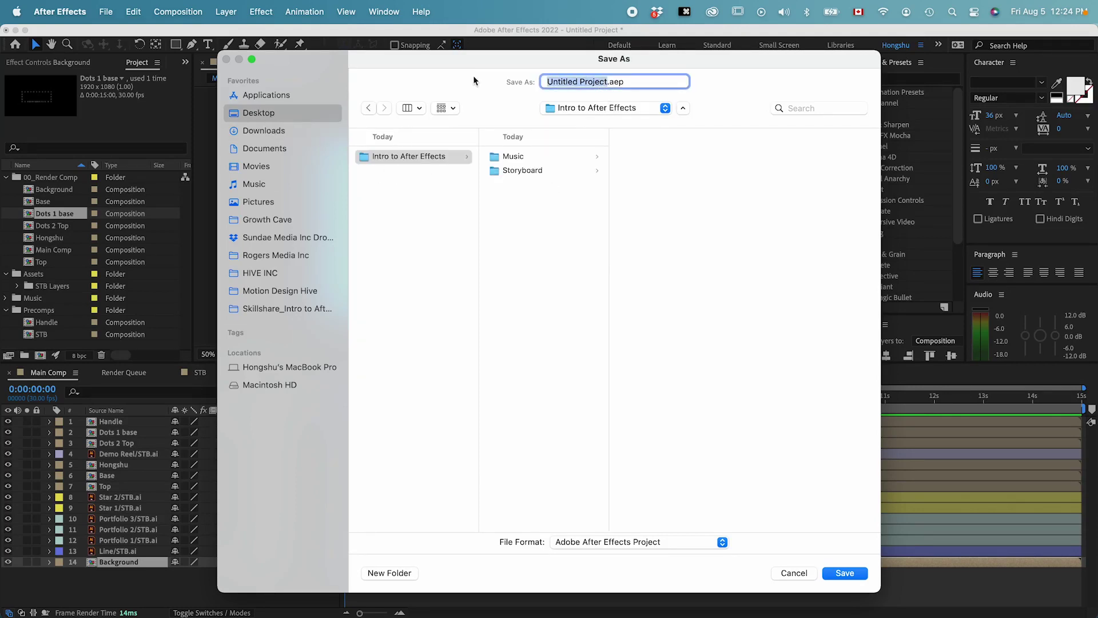
text(Animation)
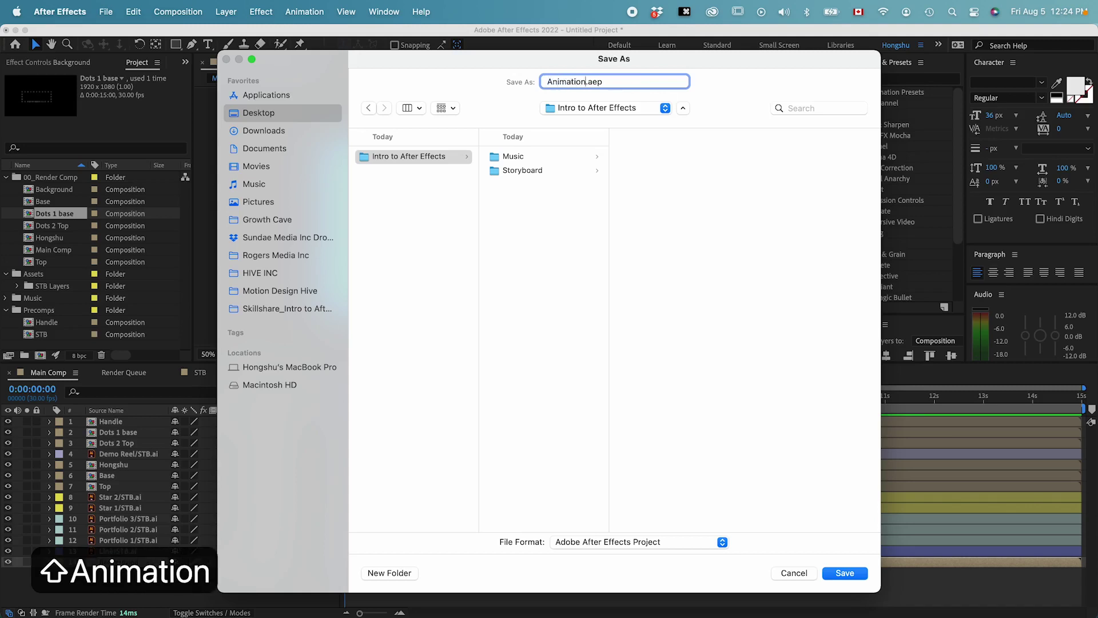
key(super+Left)
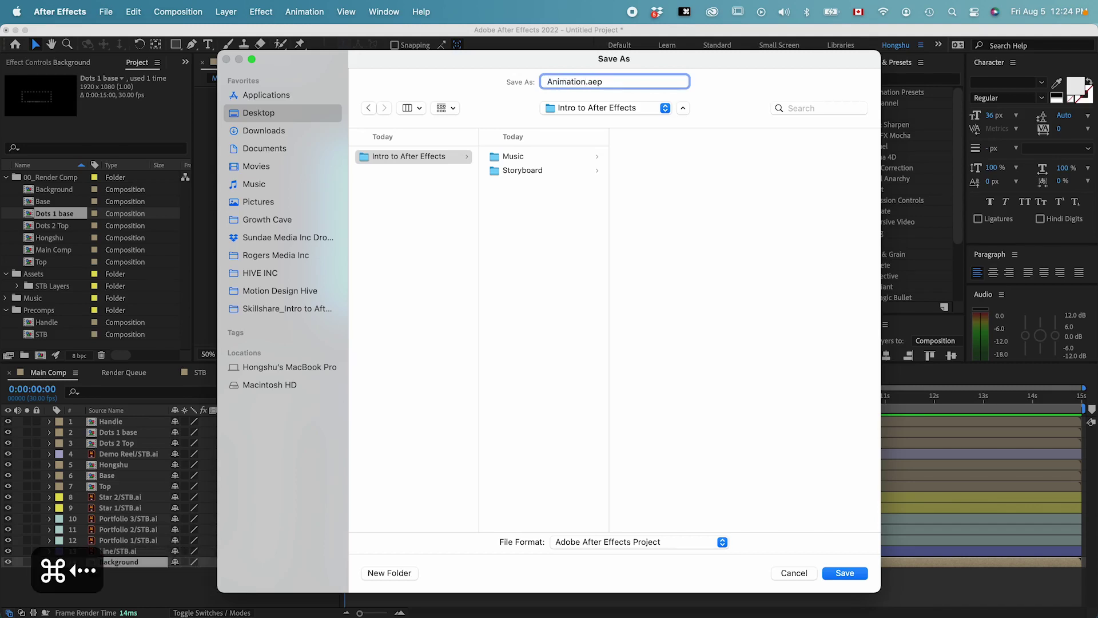
text(Intro)
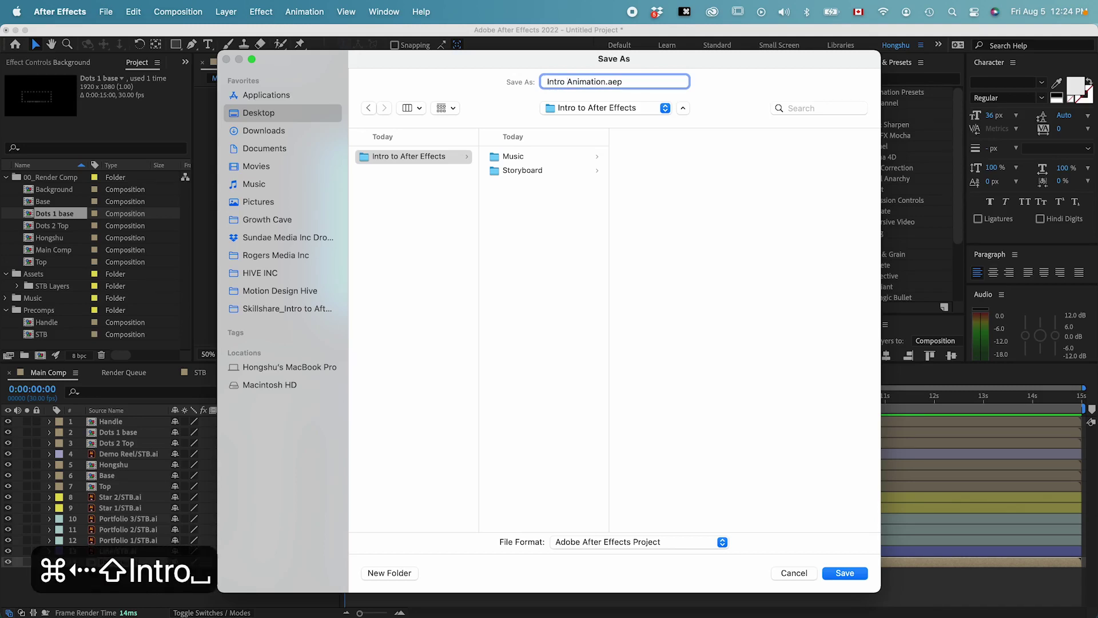
click(843, 572)
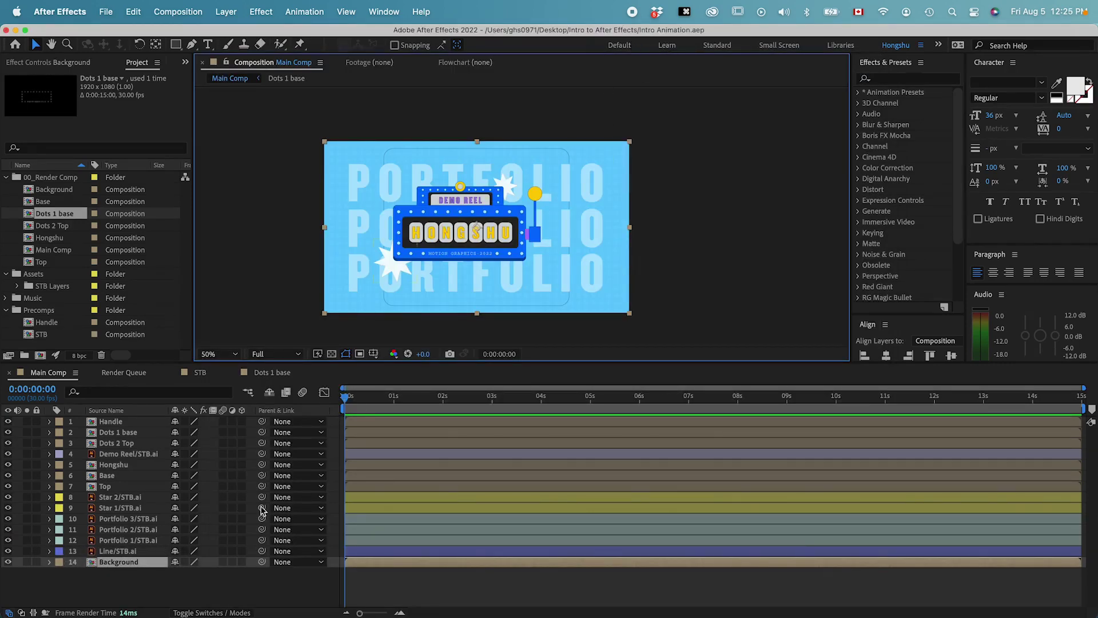
Step: Move the six precomps Background through Top into Precomps, collapse it, and preview
click(119, 586)
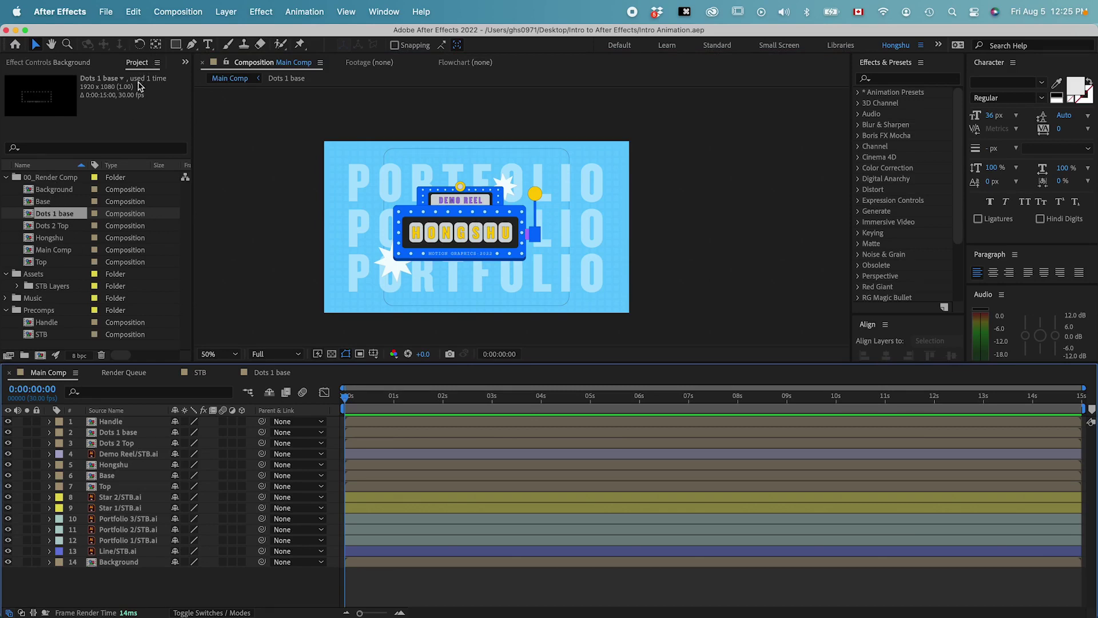
click(55, 238)
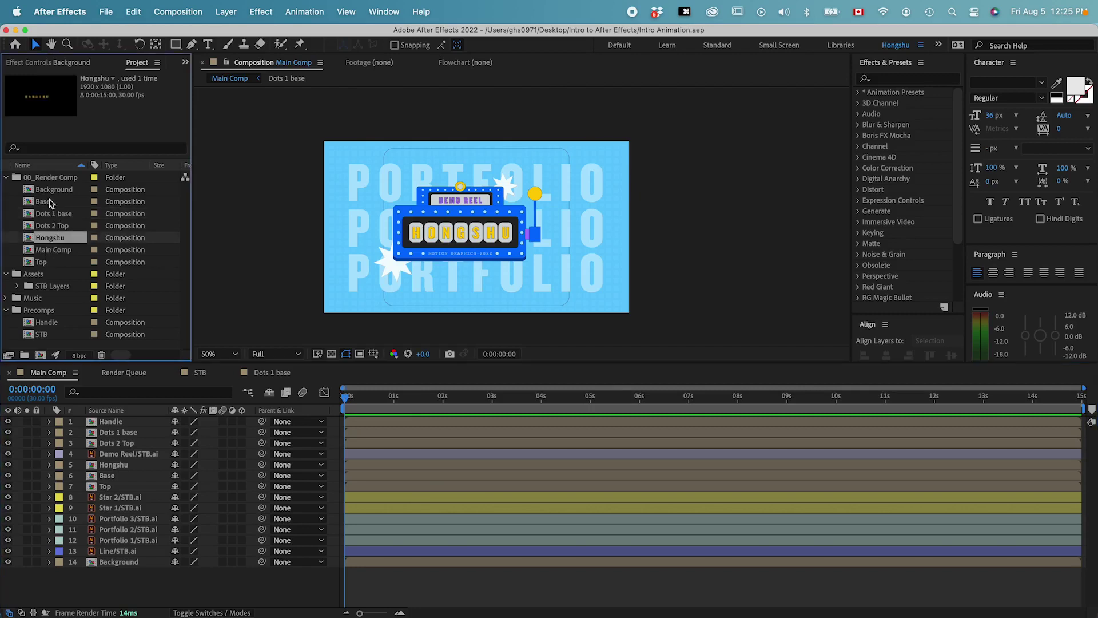
shift+click(49, 190)
super+click(40, 267)
drag(40, 265, 49, 311)
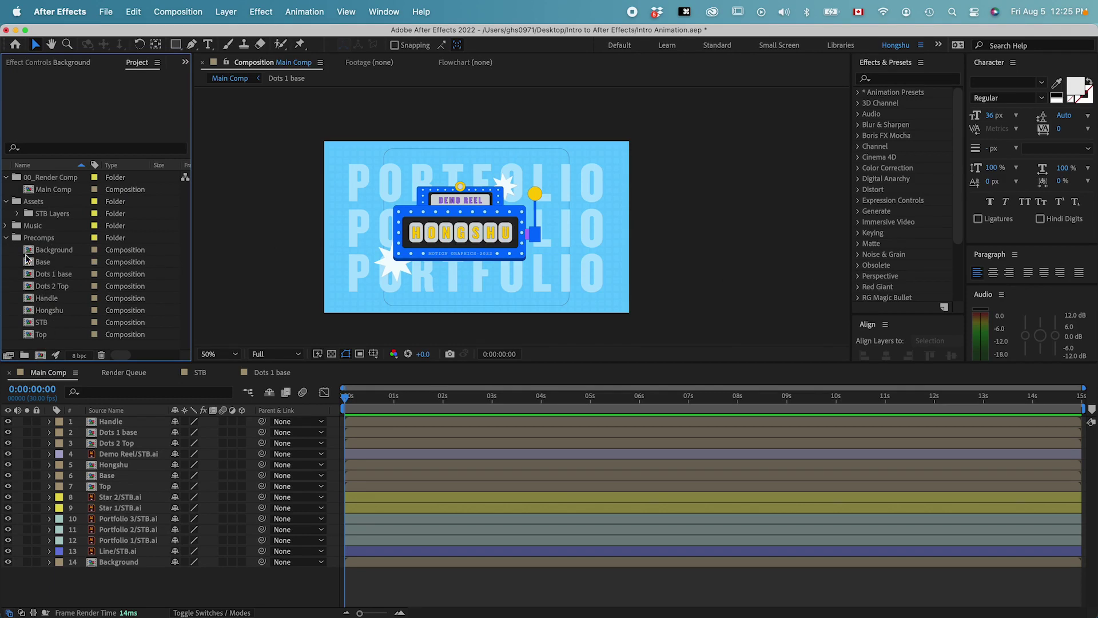
click(6, 237)
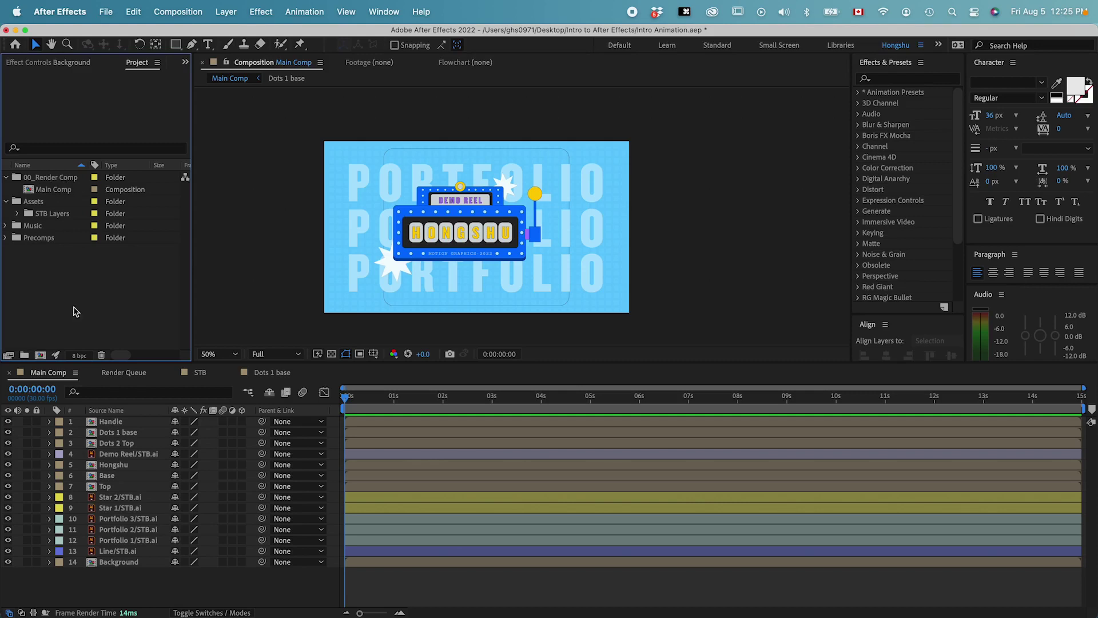
click(153, 590)
key(space)
key(space)
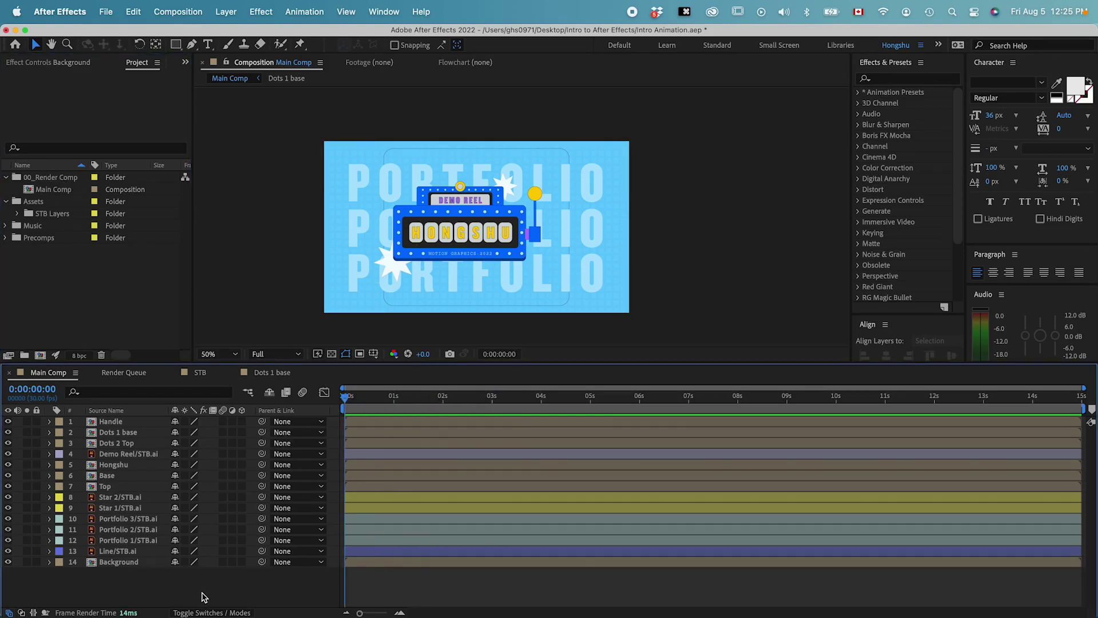
click(112, 423)
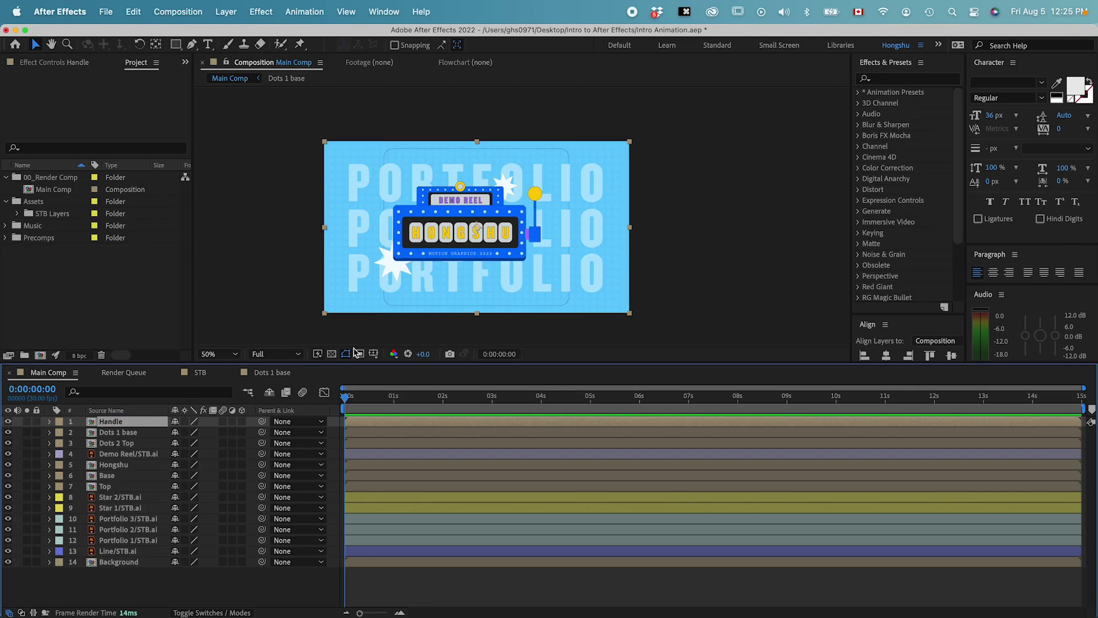
click(8, 421)
click(8, 421)
click(8, 432)
click(8, 432)
click(8, 443)
click(8, 454)
click(8, 454)
click(8, 465)
click(8, 464)
click(8, 476)
click(8, 475)
click(8, 497)
click(8, 497)
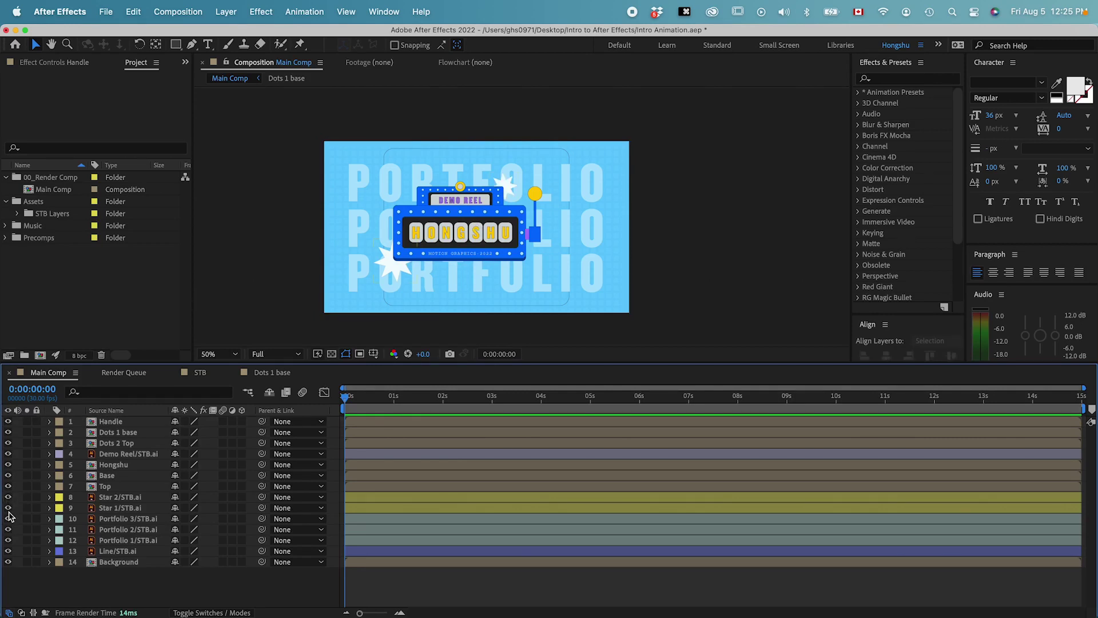
click(8, 518)
click(8, 518)
click(8, 518)
click(8, 518)
click(8, 530)
click(8, 529)
click(9, 540)
click(8, 540)
click(8, 551)
click(8, 551)
click(8, 562)
click(8, 562)
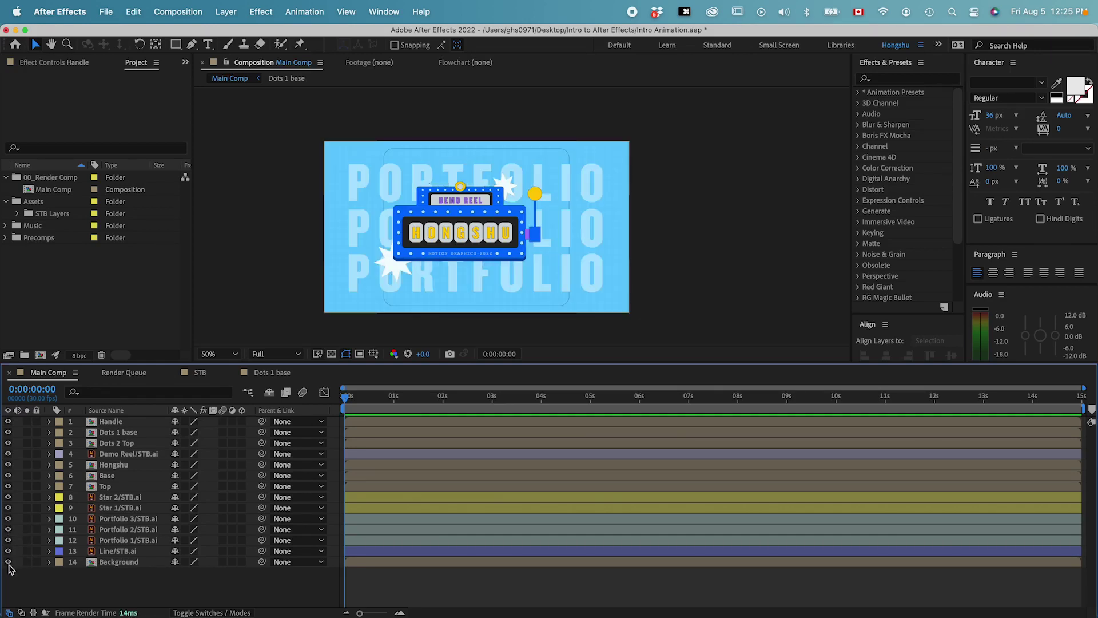